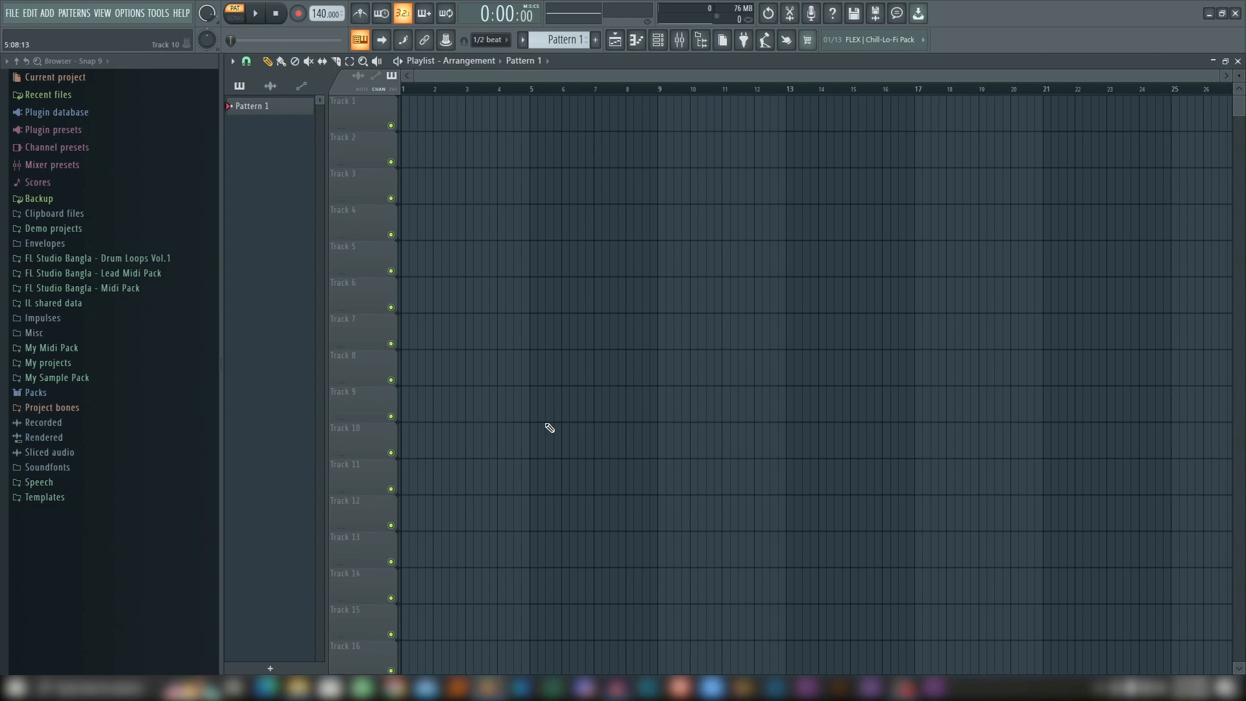
Add a 3x Osc instrument channel to the channel rack and reposition its plugin window over the playlist
left_click(658, 40)
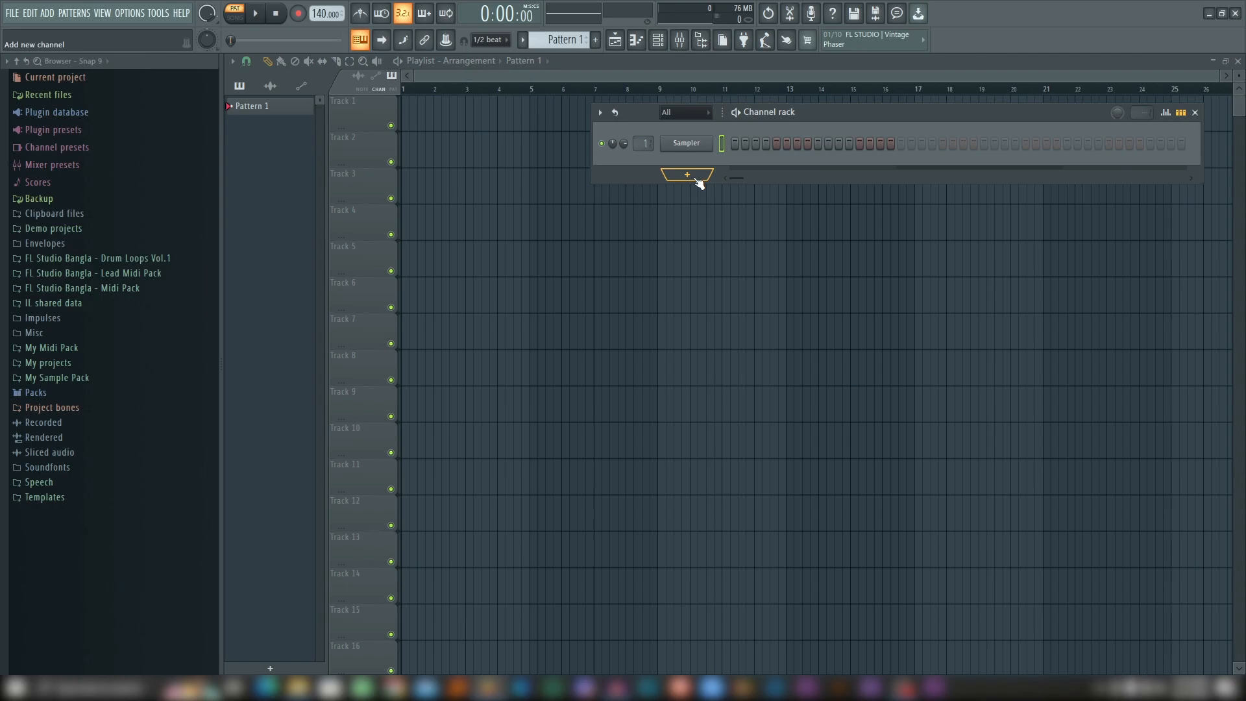
left_click(696, 179)
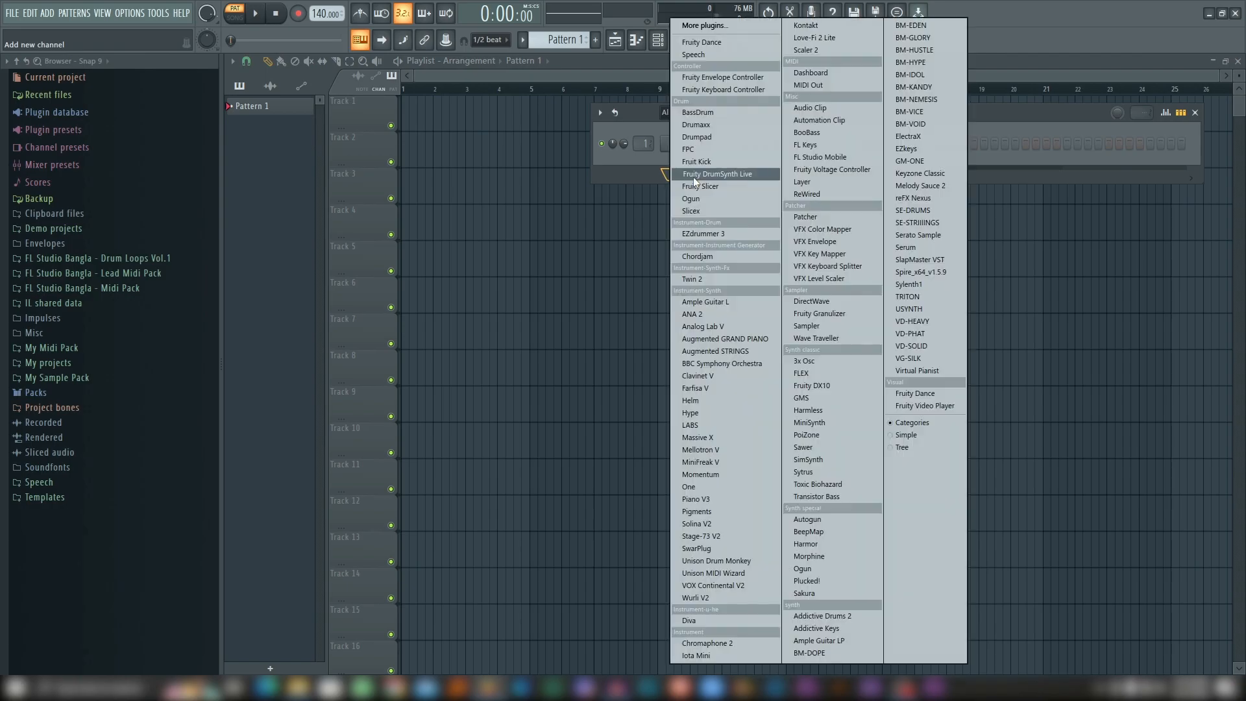
left_click(839, 362)
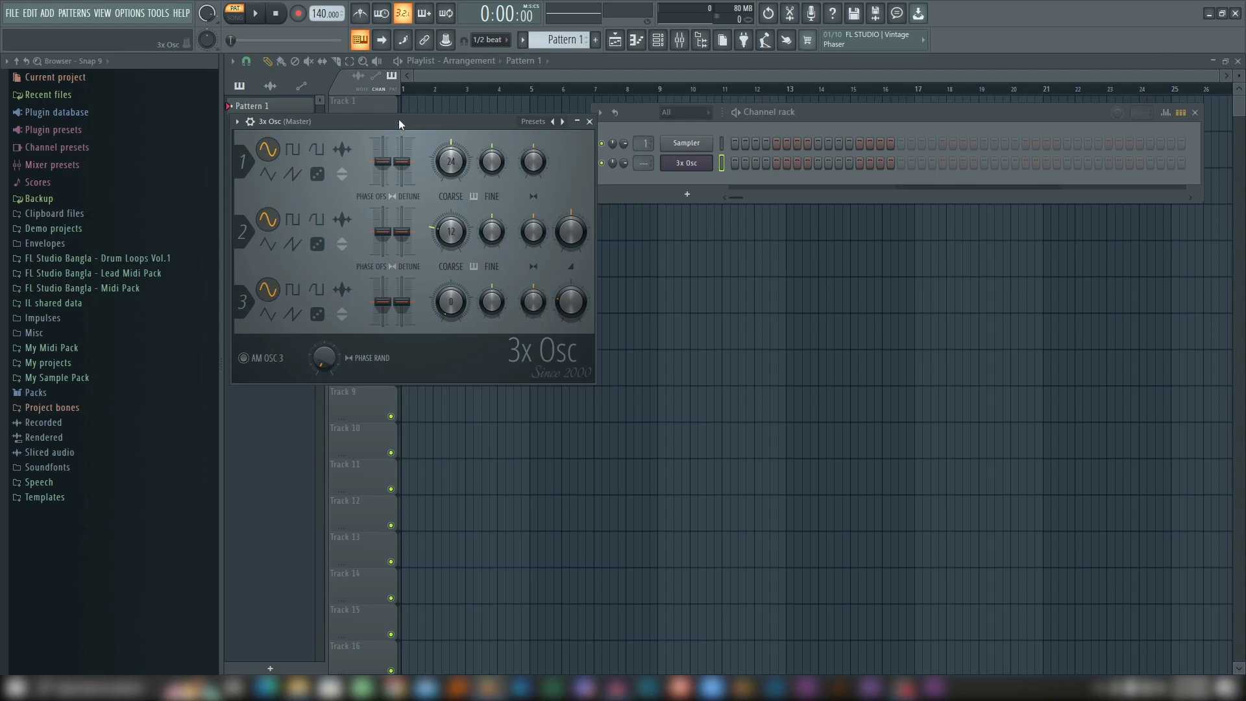
left_click_drag(399, 119, 625, 223)
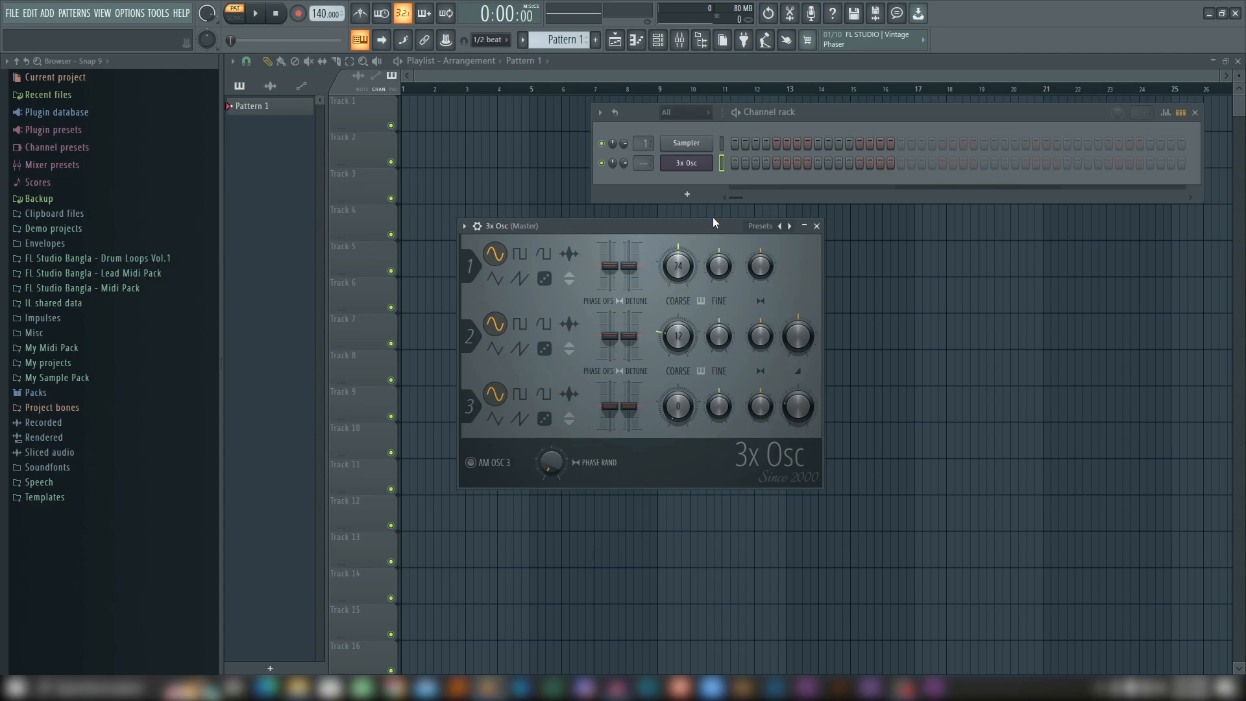
Audition the default 3x Osc sound with a couple of test notes
key("m")
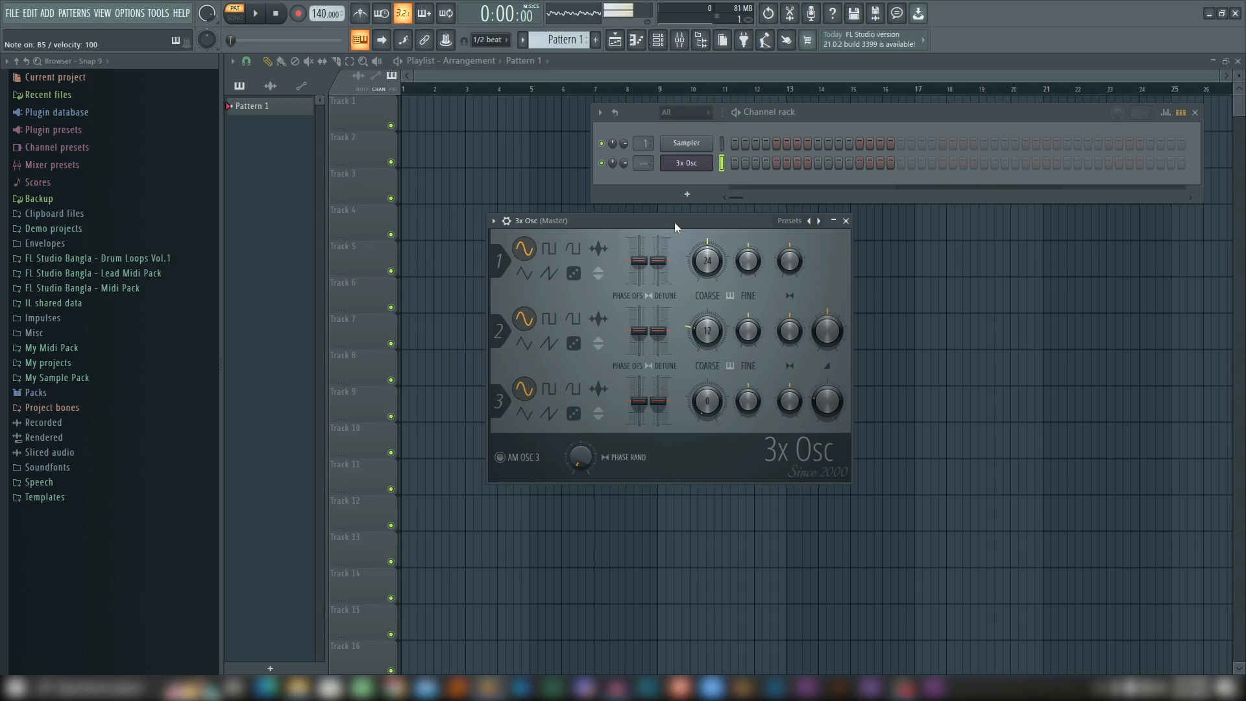
key("x")
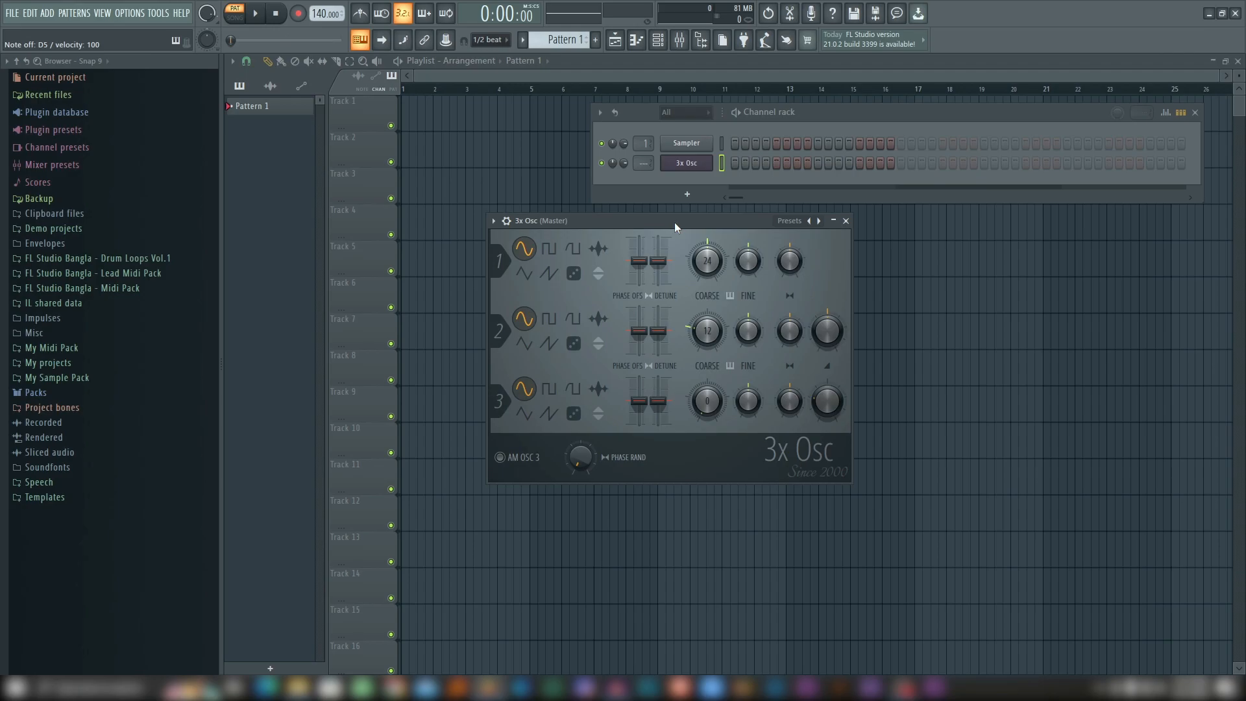
left_click_drag(675, 222, 646, 228)
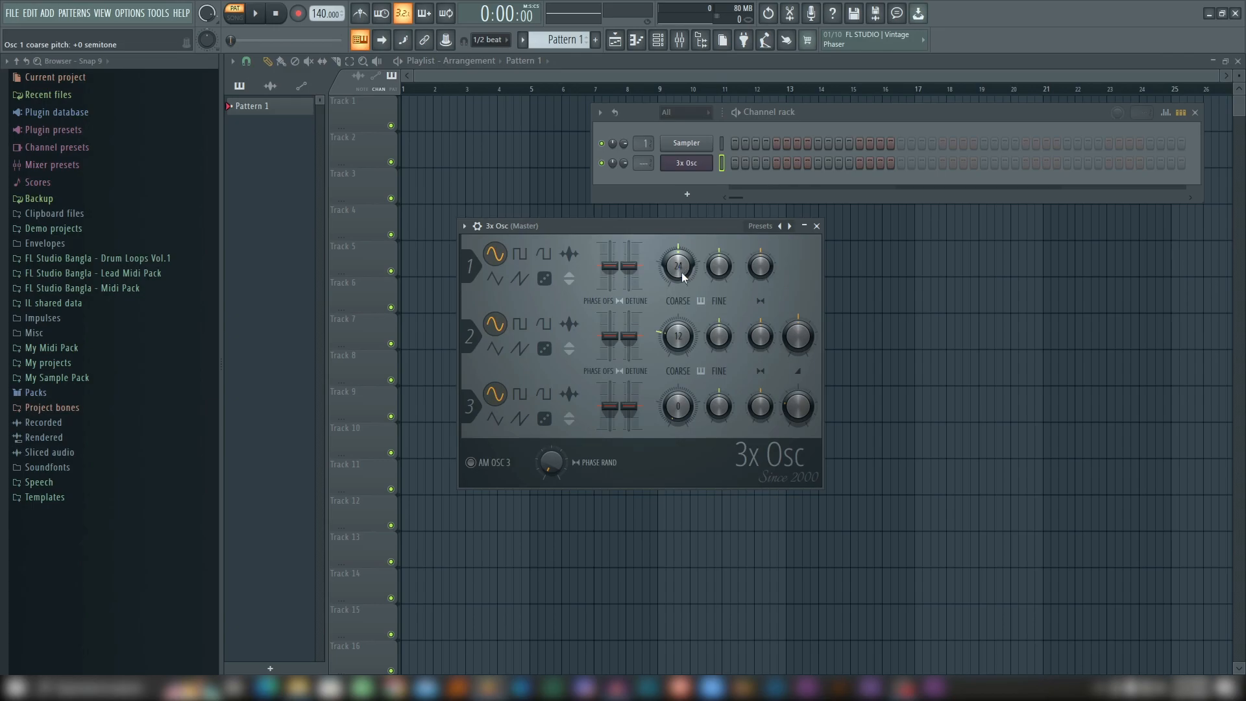
Lower the coarse pitch of 3x Osc oscillators 1 and 2 to -24 semitones
left_click_drag(680, 260, 680, 265)
left_click_drag(681, 272, 681, 296)
left_click_drag(681, 346, 680, 305)
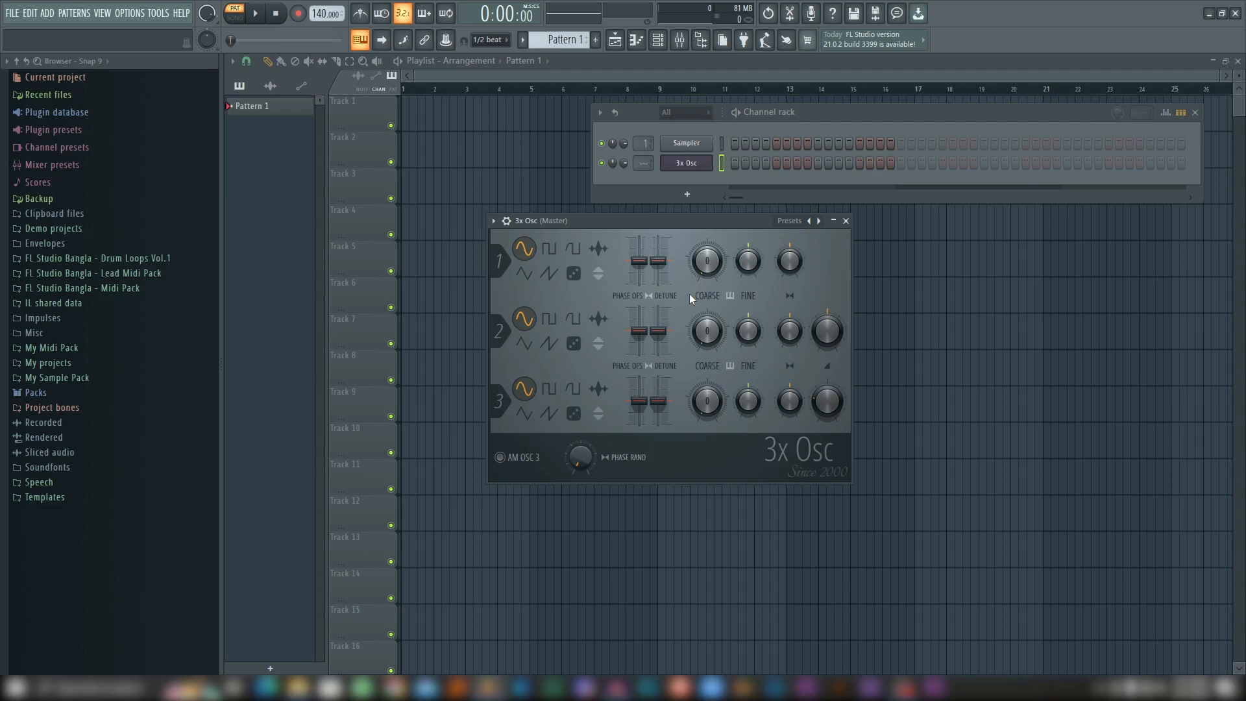
Play several test notes to hear the 3x Osc sound with the lowered coarse pitch
key("r")
key("r")
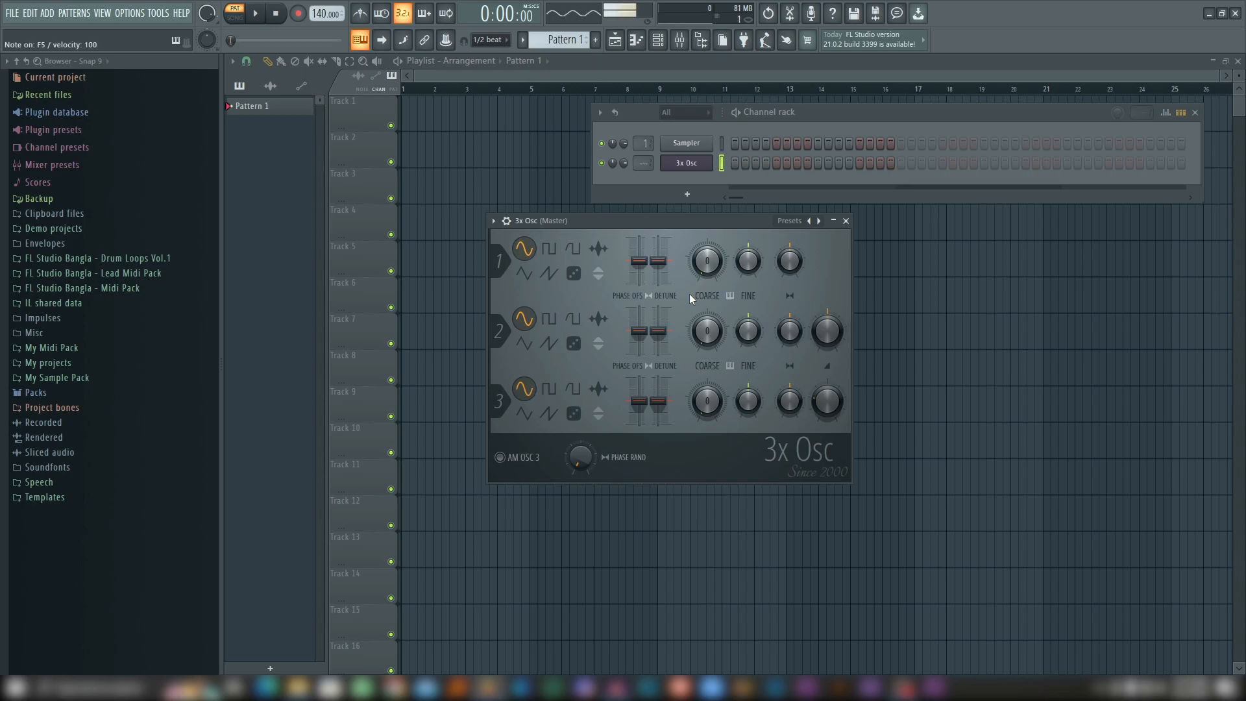
key("v")
key("w")
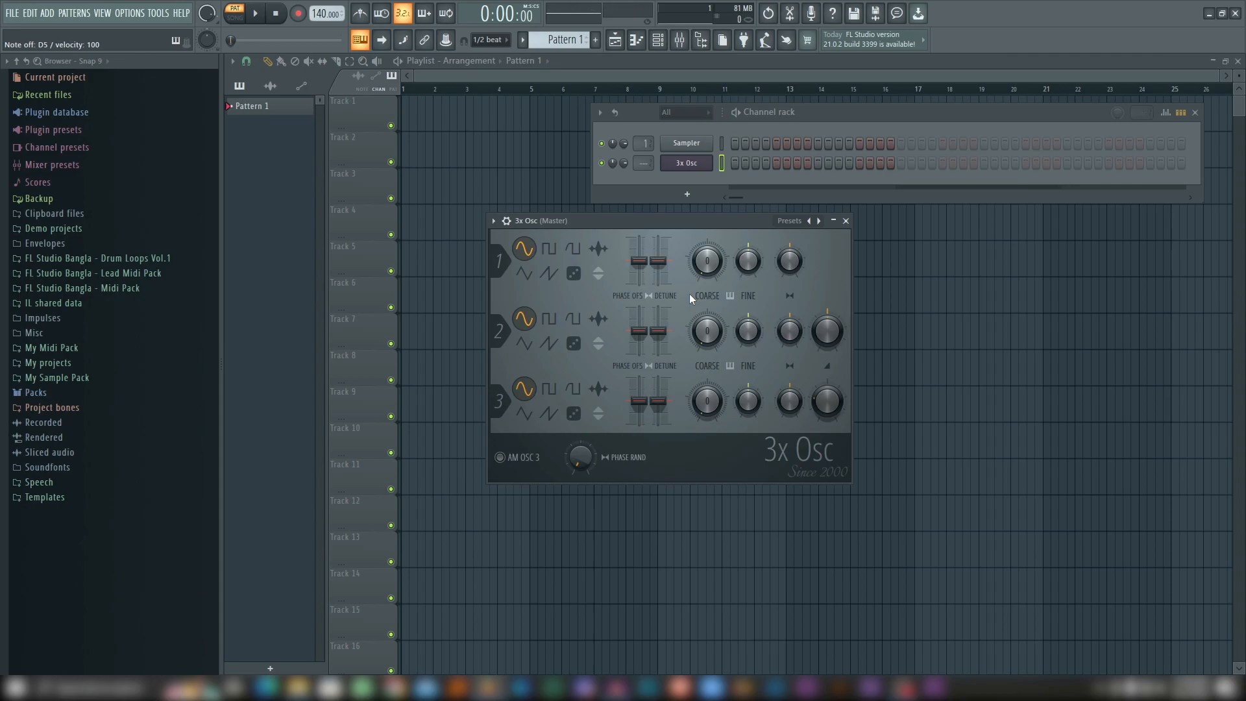
Open the piano roll for the 3x Osc channel
right_click(699, 163)
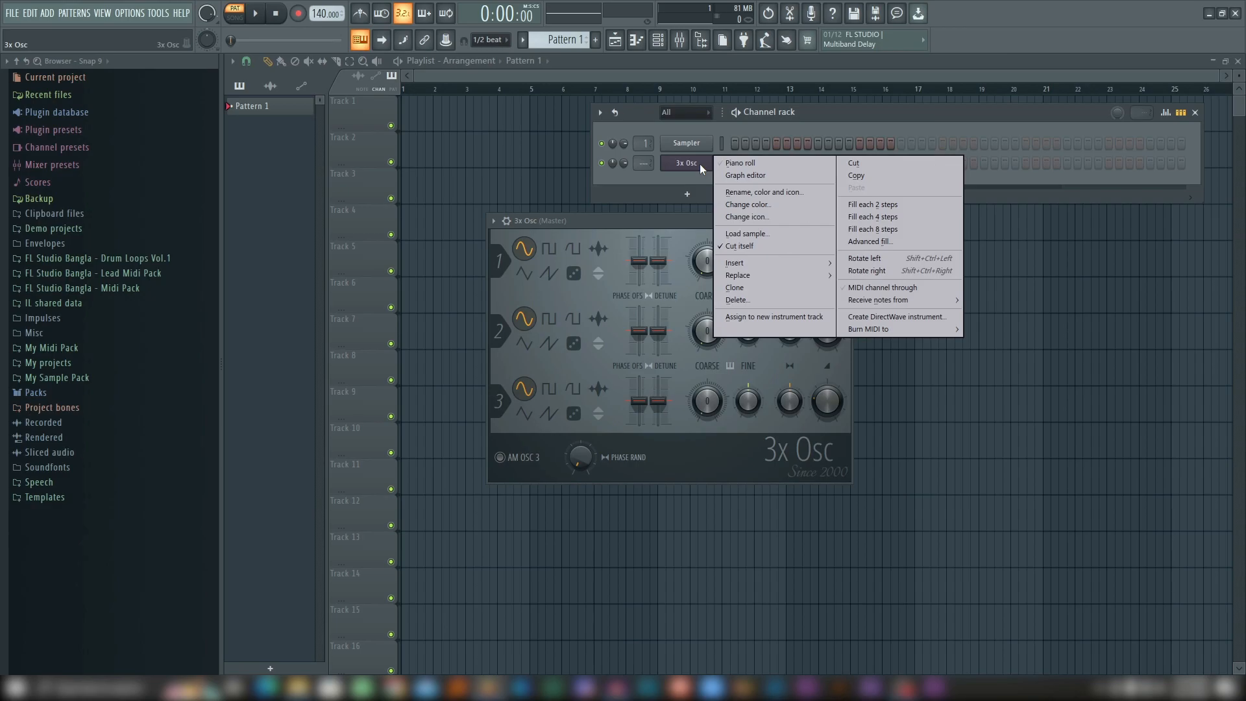
left_click(750, 162)
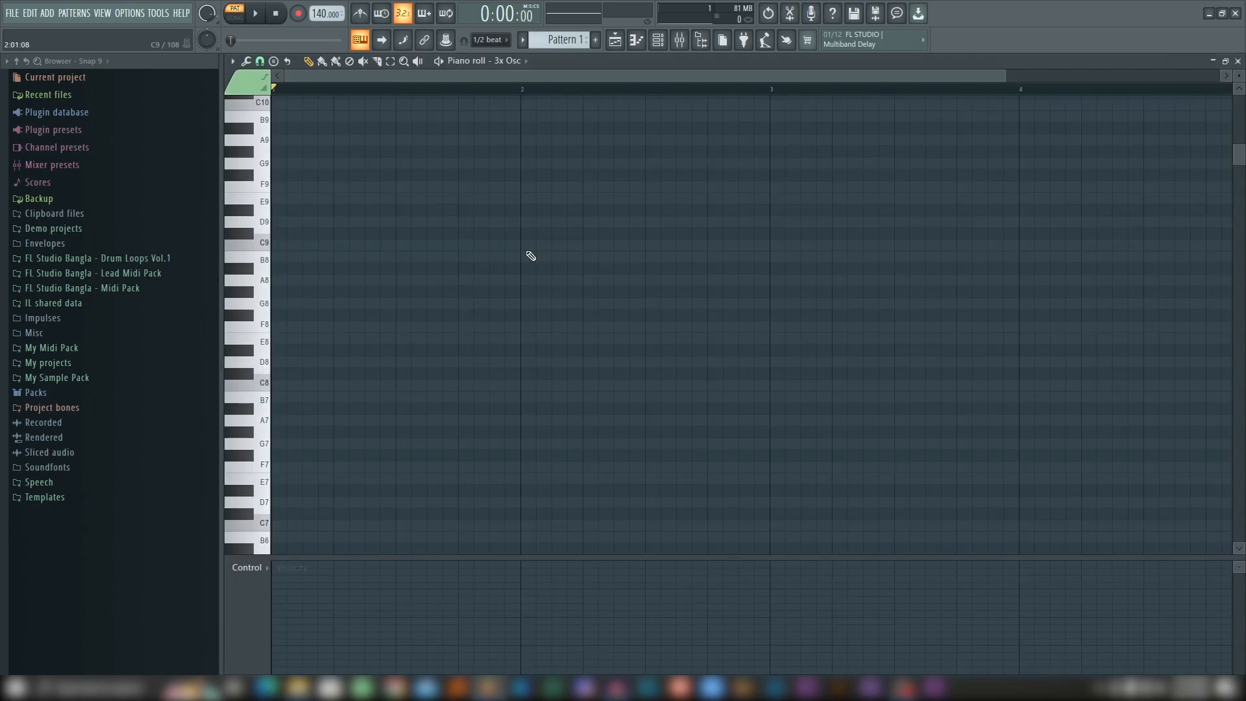
scroll(472, 212, "down", 10)
Audition low piano roll keys around octaves 3 and 4 to judge the bass tone
left_click(264, 247)
left_click(266, 164)
scroll(266, 164, "up", 2)
left_click(265, 278)
left_click(265, 256)
left_click(265, 255)
left_click(267, 237)
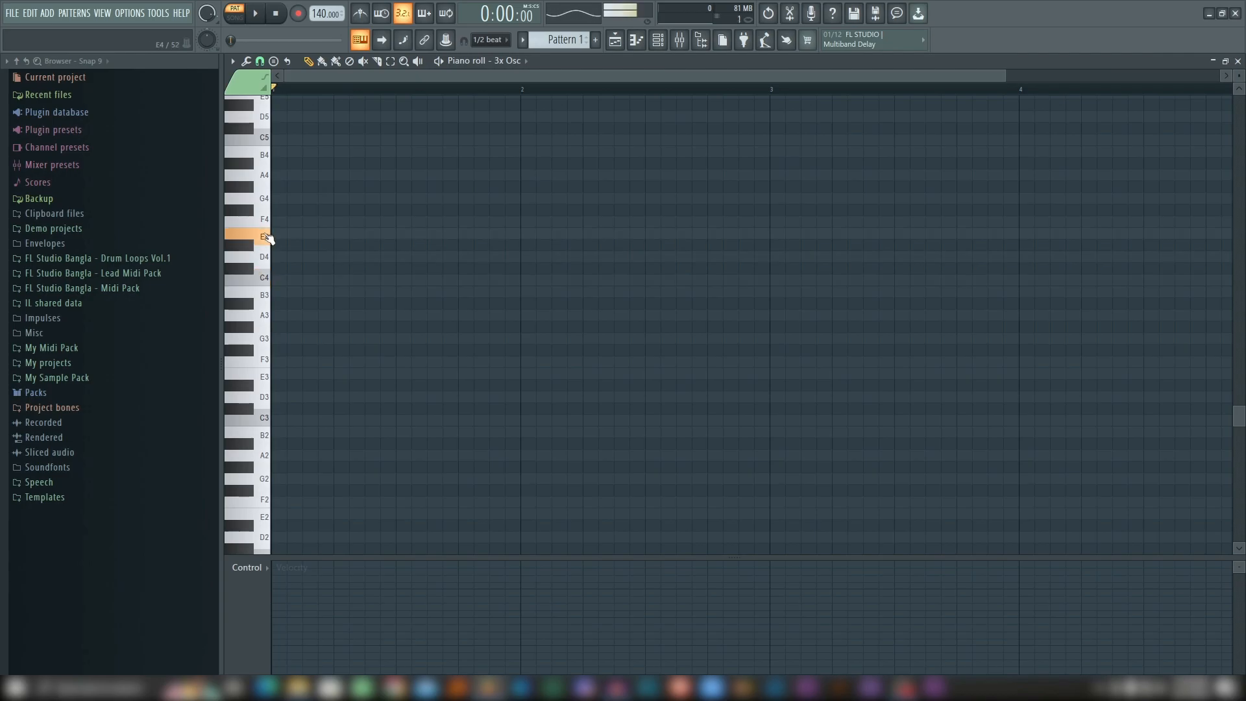
left_click(265, 315)
left_click(268, 177)
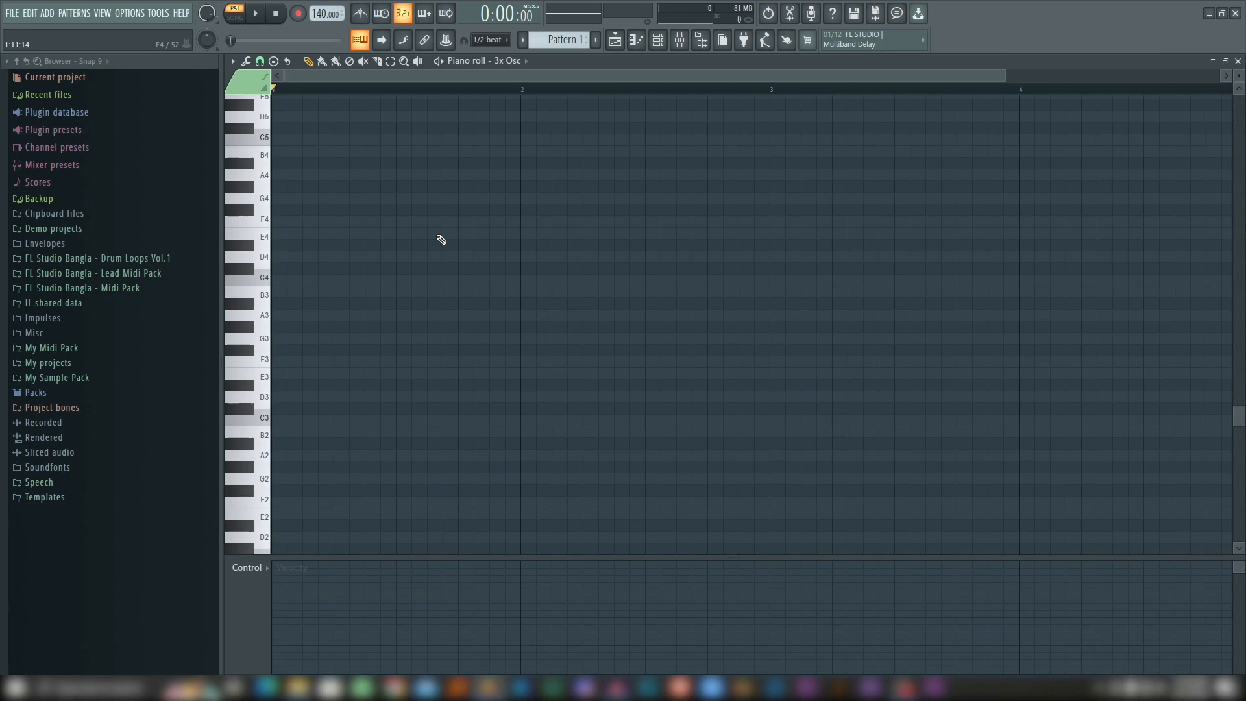
Audition higher piano roll keys from C6 and D6 down to G5, D5 and C5
scroll(271, 214, "up", 5)
left_click(263, 174)
left_click(263, 152)
left_click(265, 238)
left_click(264, 291)
left_click(266, 313)
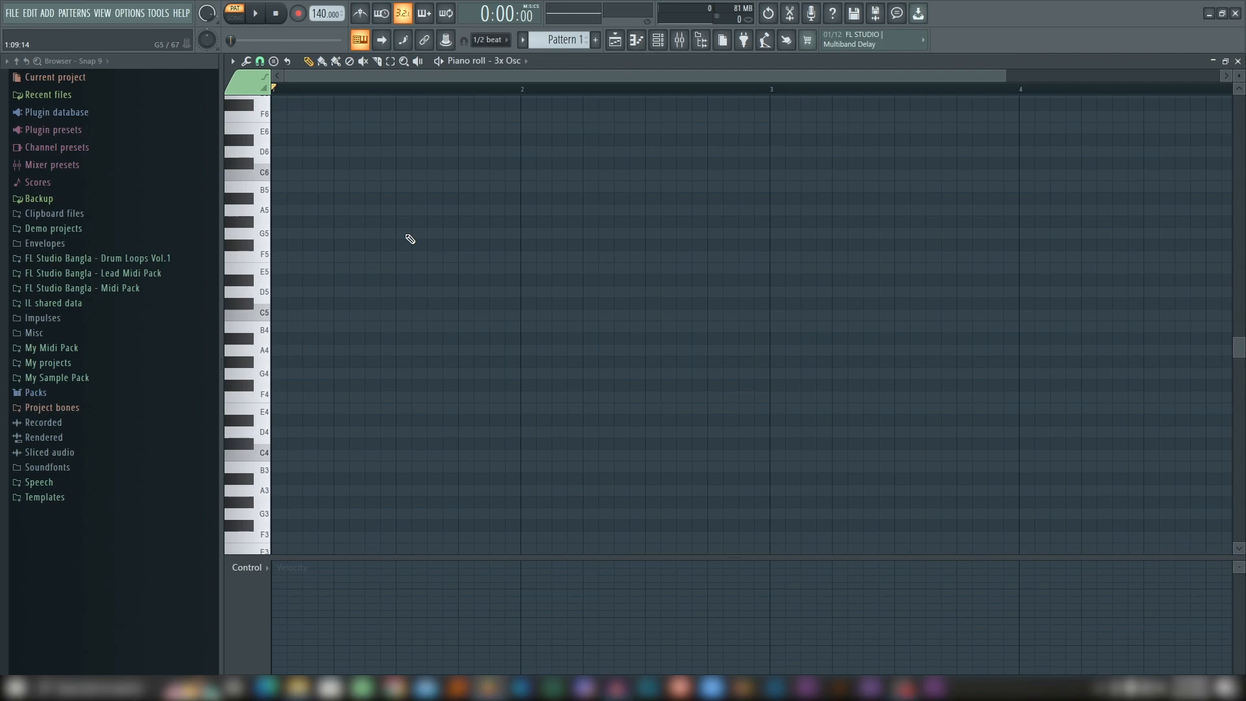
Reset the coarse pitch of 3x Osc oscillators 1 and 2 to their default values
left_click(666, 45)
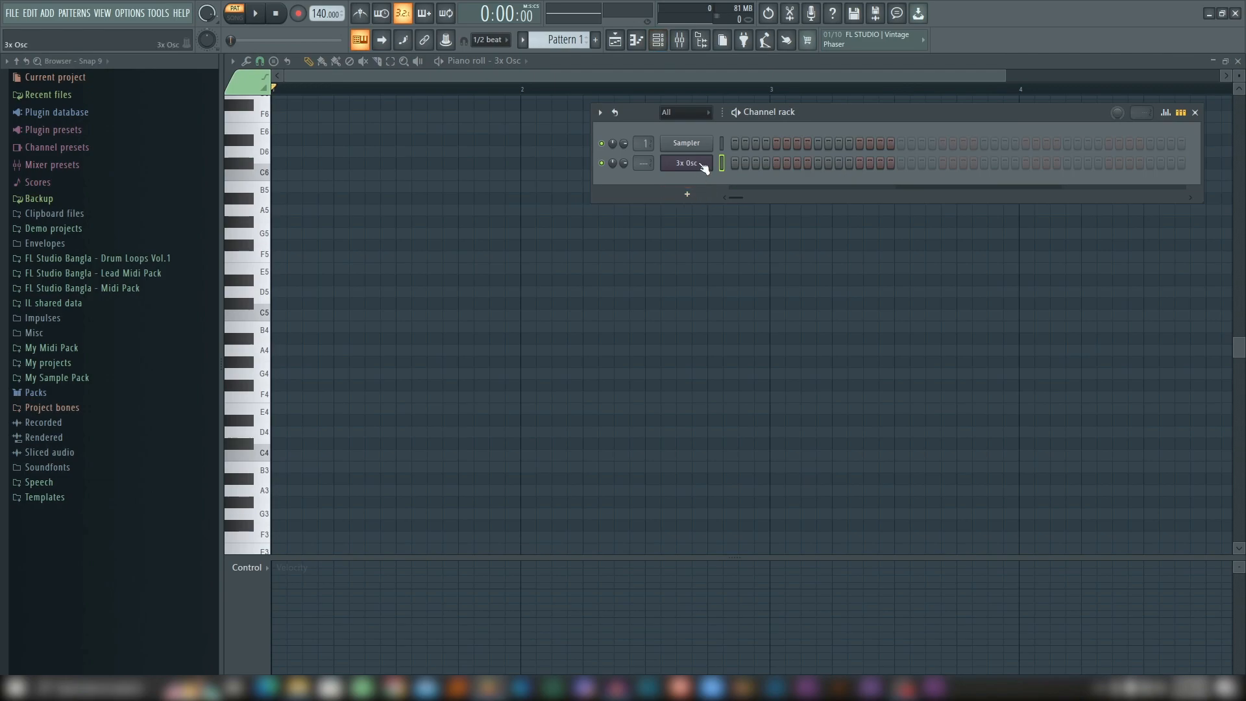
left_click(704, 166)
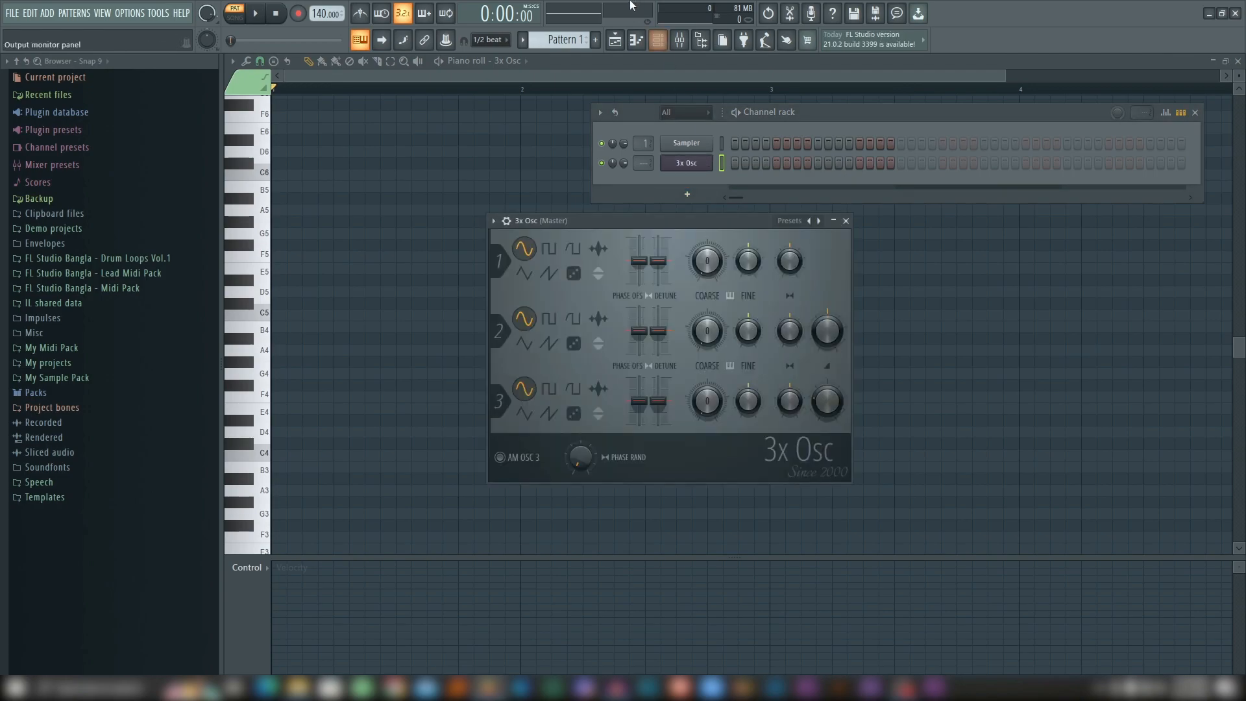
right_click(704, 259)
left_click(736, 264)
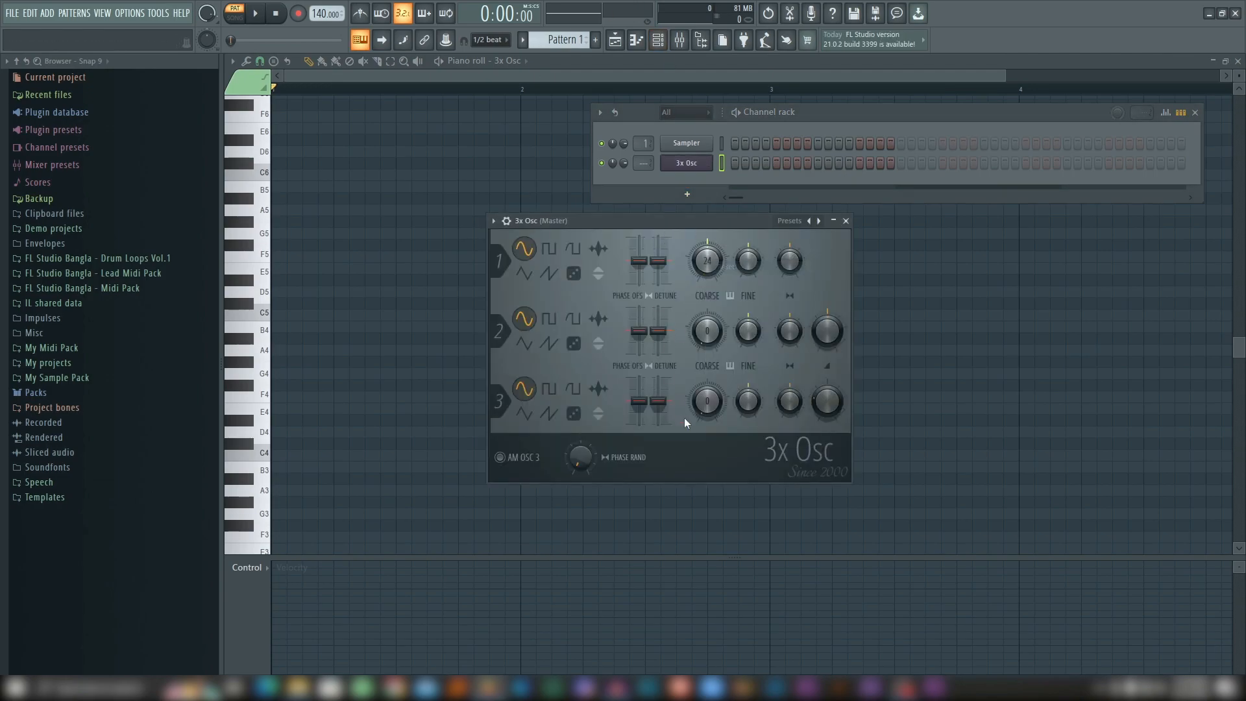
right_click(712, 336)
left_click(717, 337)
Audition piano roll keys across octaves 4 and 5 with the default coarse pitch
scroll(705, 326, "down", 12)
right_click(580, 162)
left_click_drag(270, 408, 265, 284)
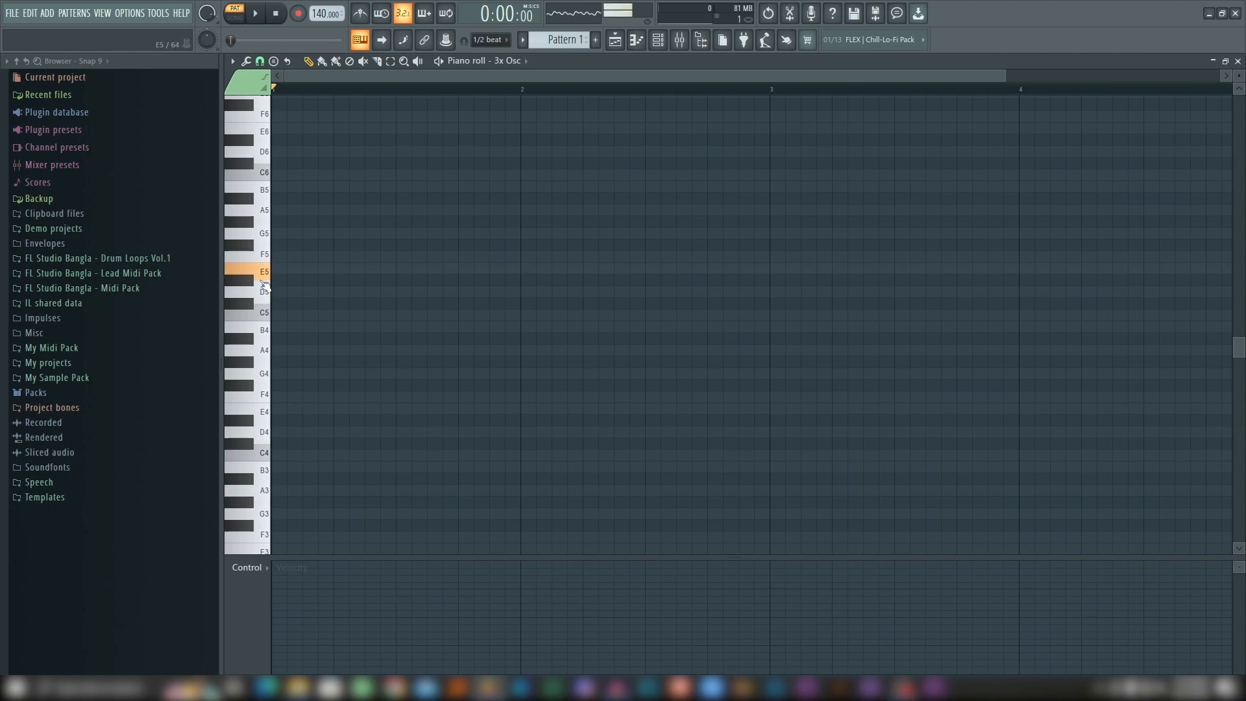
left_click(266, 237)
left_click(267, 211)
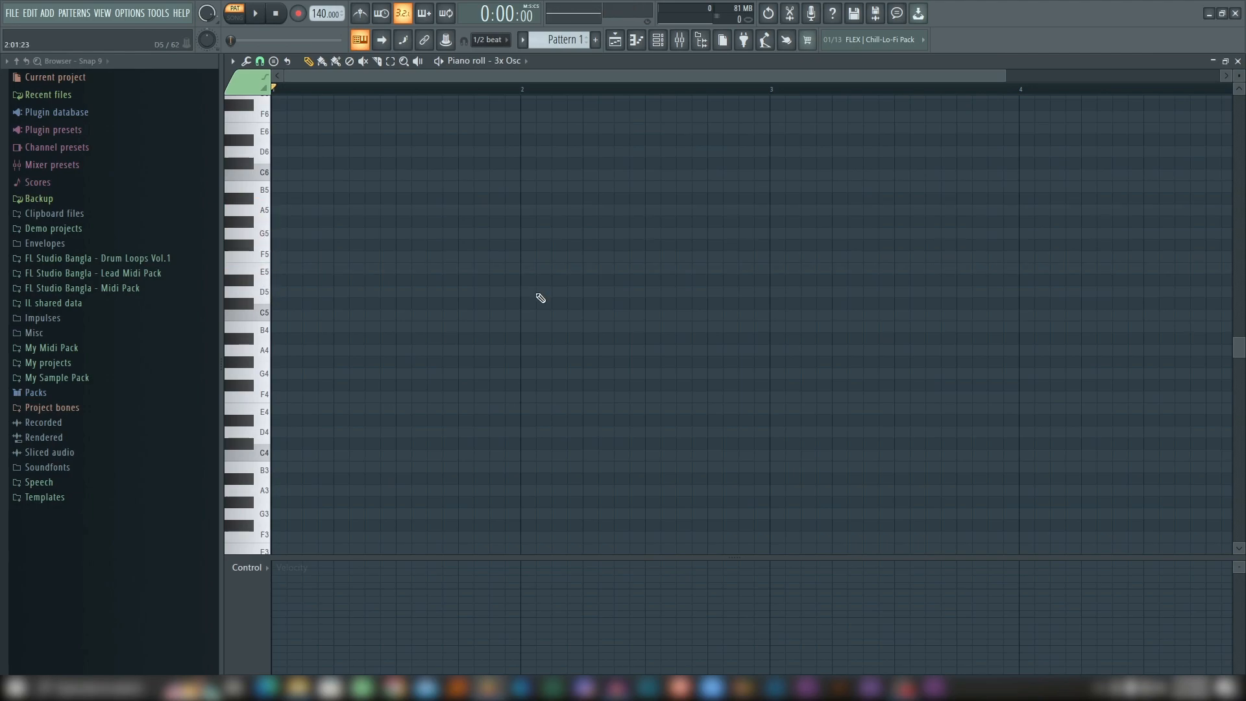
Bring the coarse pitch of 3x Osc oscillators 1 and 2 back down to -24 semitones
left_click(661, 50)
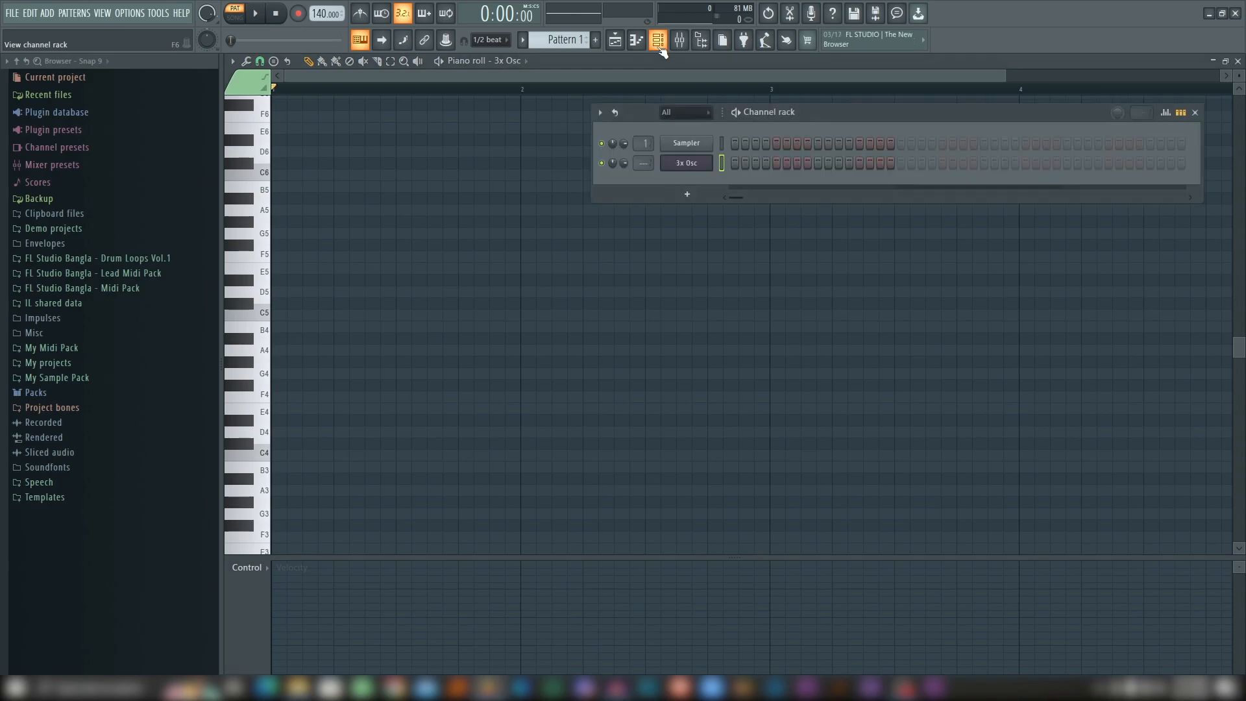
left_click(691, 163)
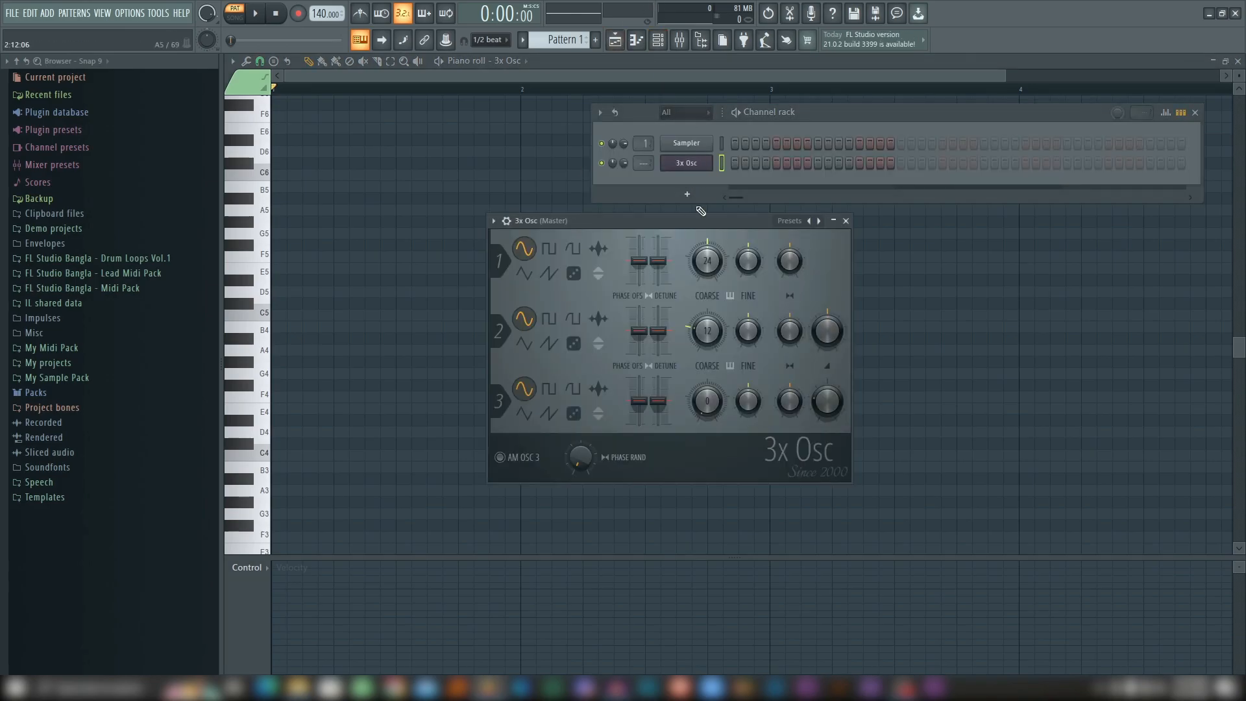
left_click_drag(707, 260, 710, 347)
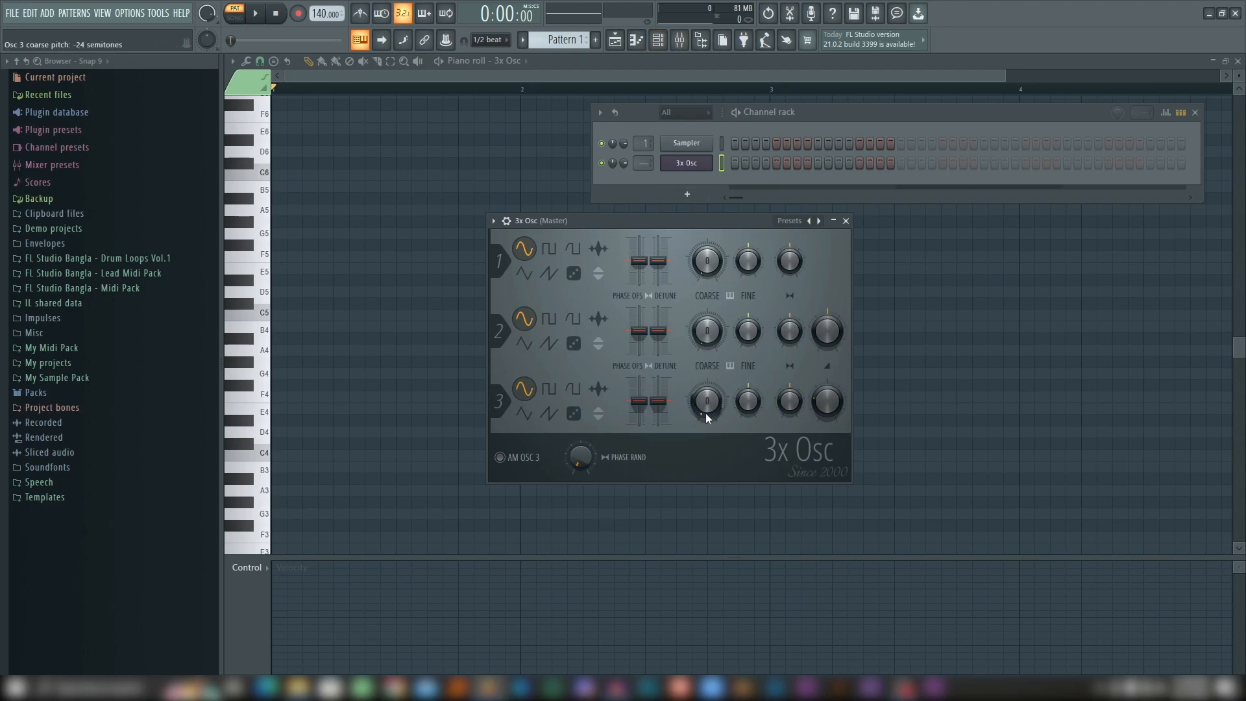
Audition the C4, E4, G4 and F4 keys in the 3x Osc piano roll
left_click(271, 457)
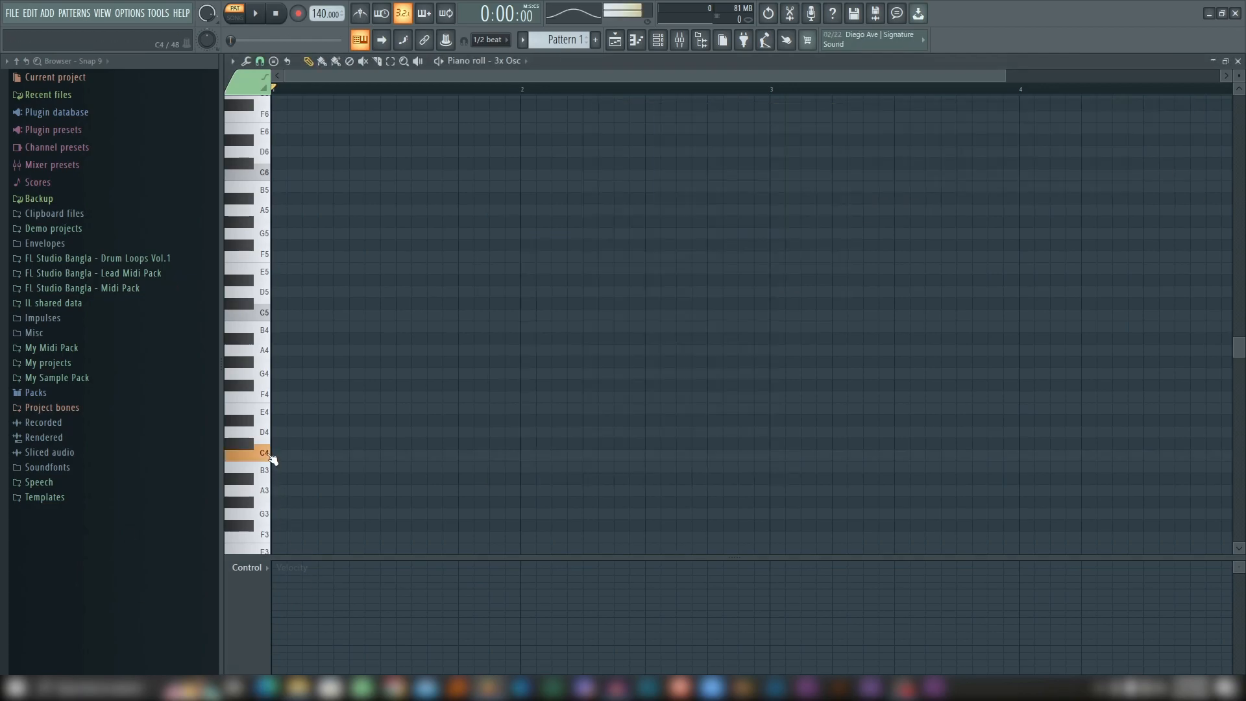
left_click(267, 414)
left_click(269, 371)
left_click(267, 395)
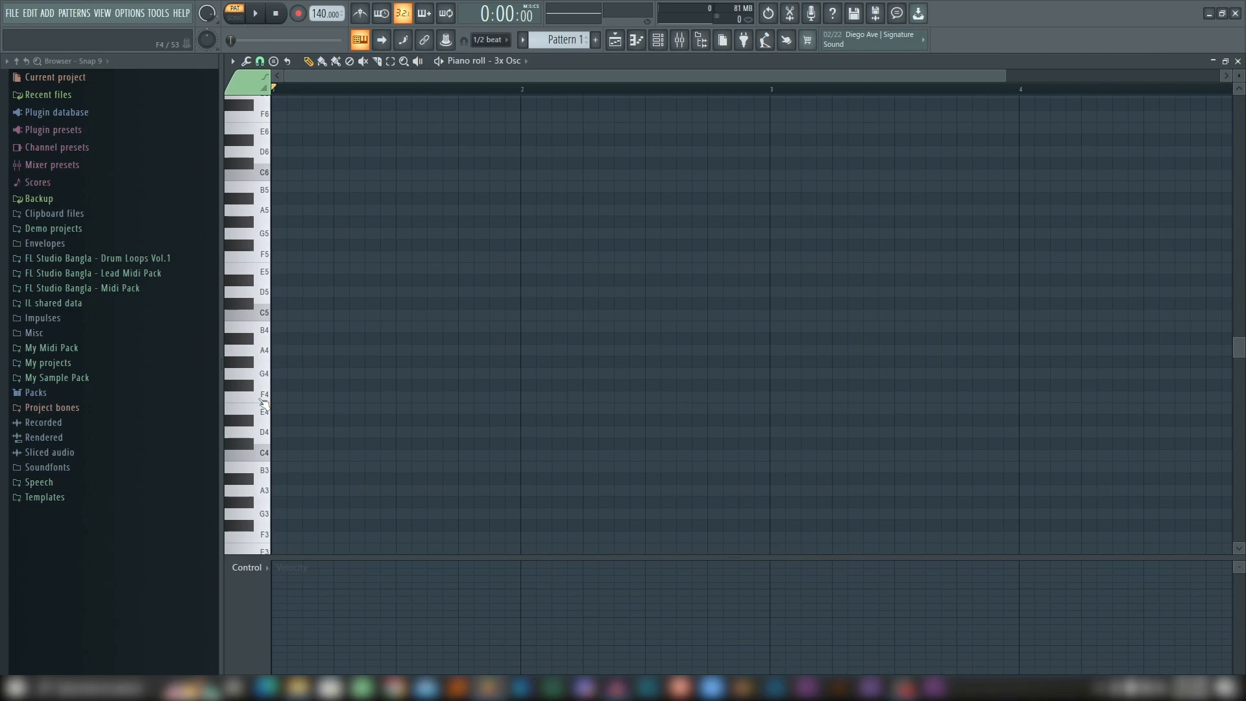
Place one-bar notes C4, A3, E3 and G3 in bars 1 to 4 and play the pattern
scroll(264, 404, "down", 3)
key("ctrl+v")
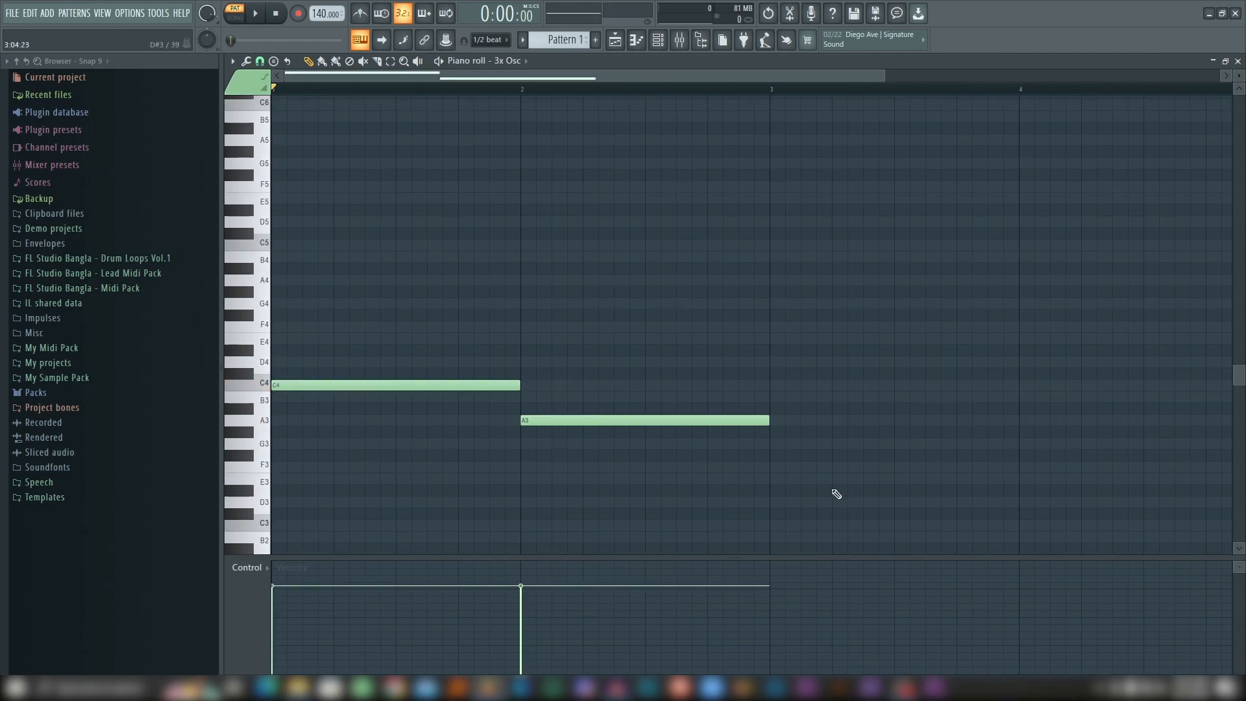
left_click(772, 479)
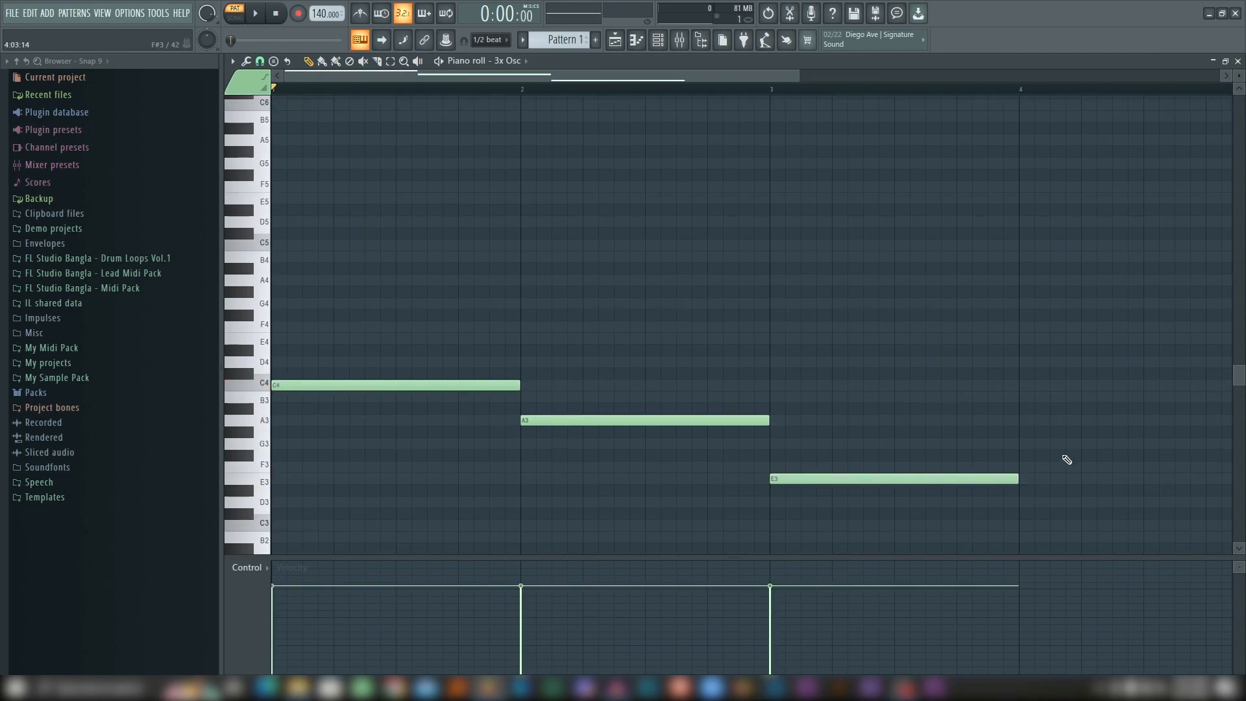
left_click(1035, 446)
scroll(576, 230, "down", 1)
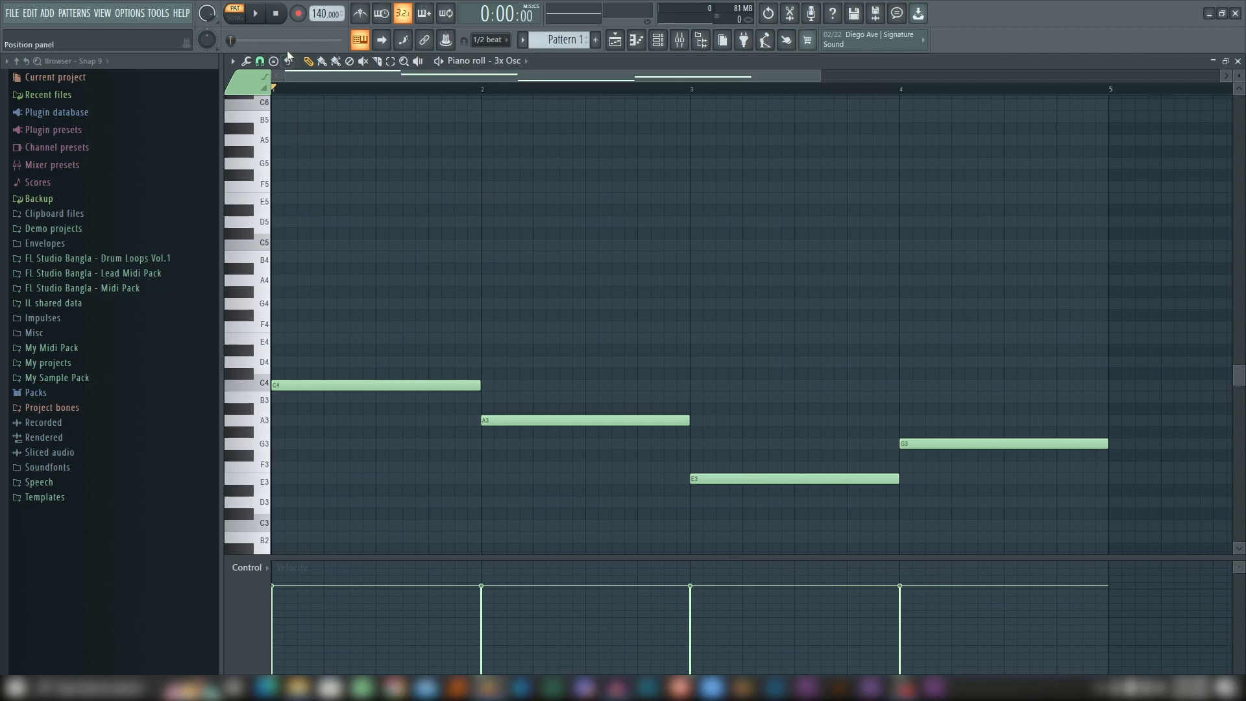
left_click(262, 14)
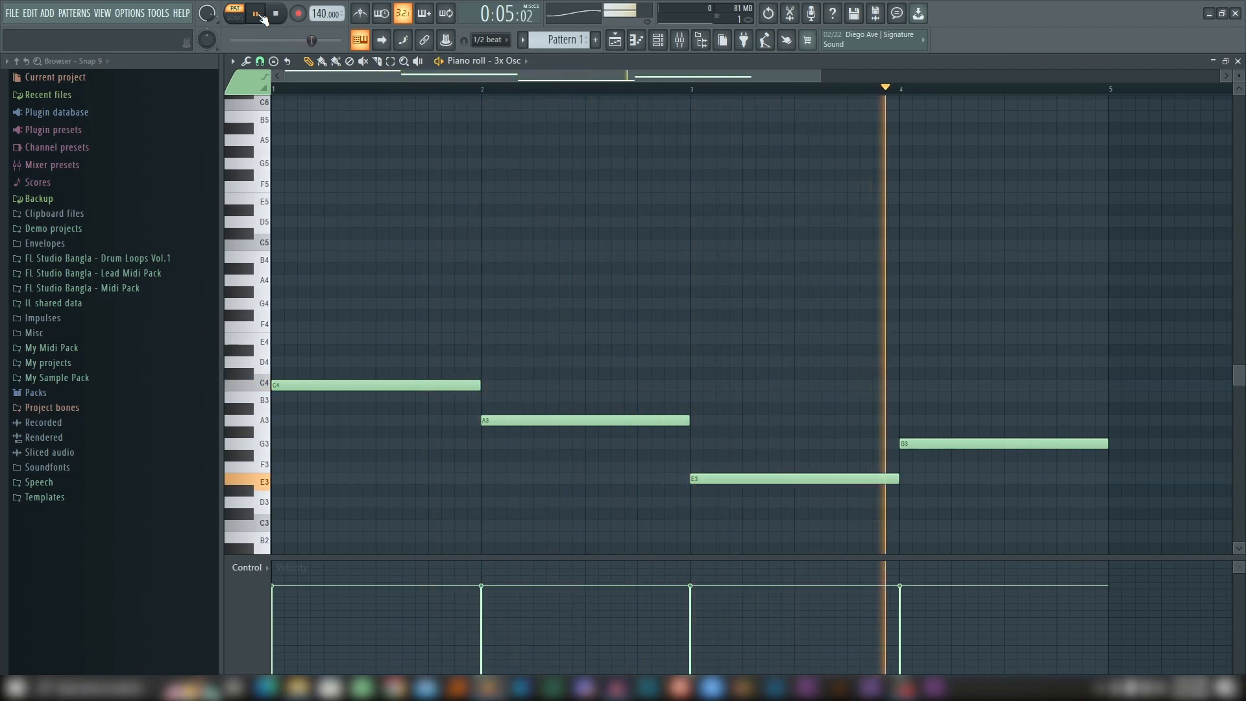
left_click(262, 14)
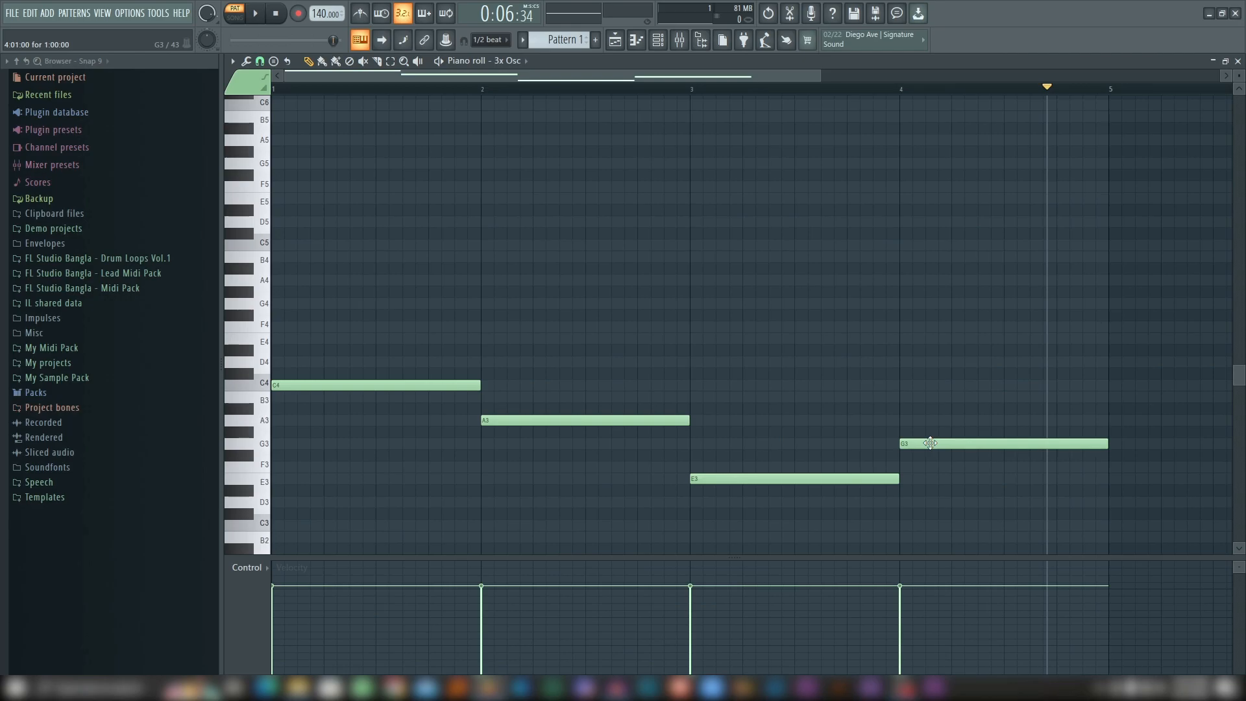
Raise the E3 and G3 notes in bars 3 and 4 one octave to E4 and G4 and play the pattern
left_click(396, 65)
left_click_drag(755, 358, 1016, 558)
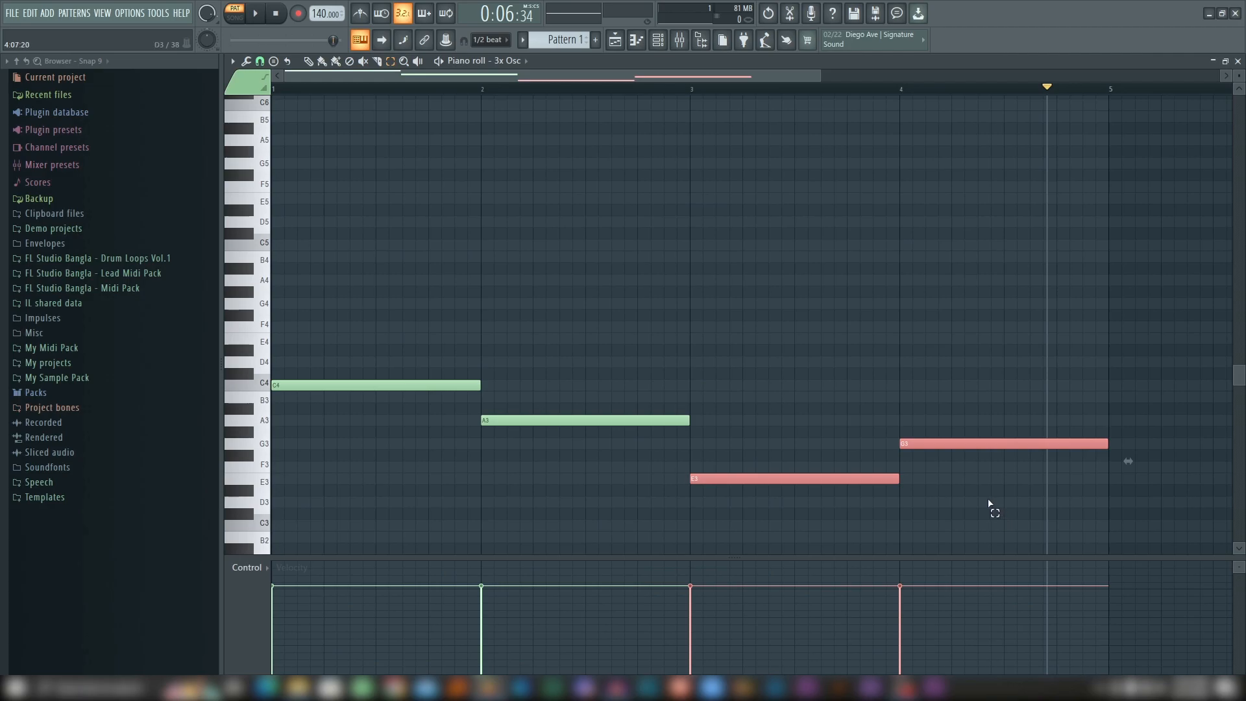
left_click(310, 63)
left_click_drag(730, 479, 735, 335)
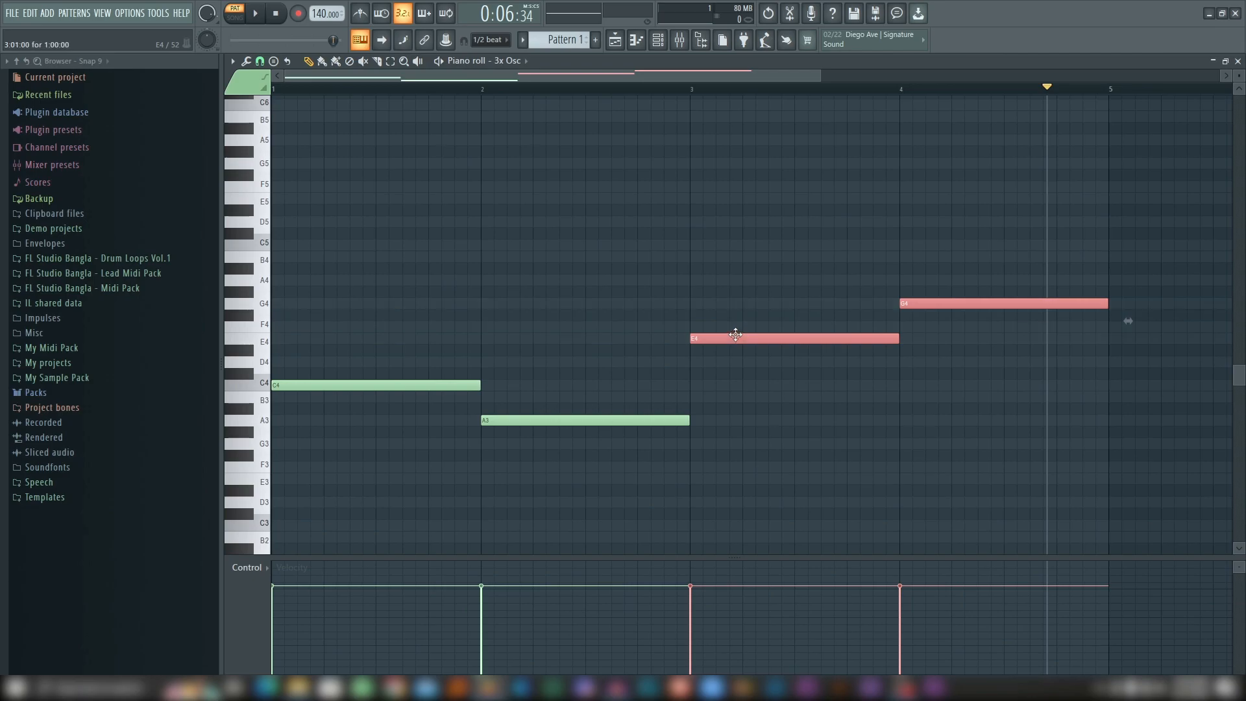
left_click(259, 13)
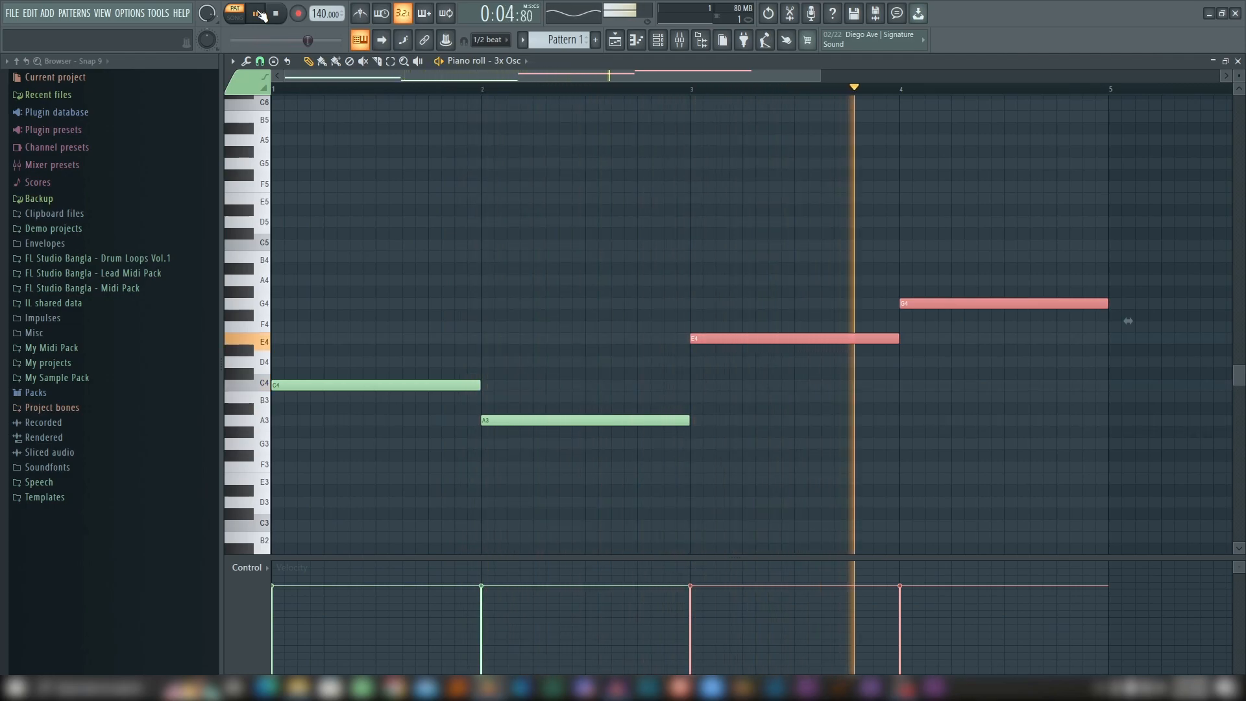
left_click(258, 13)
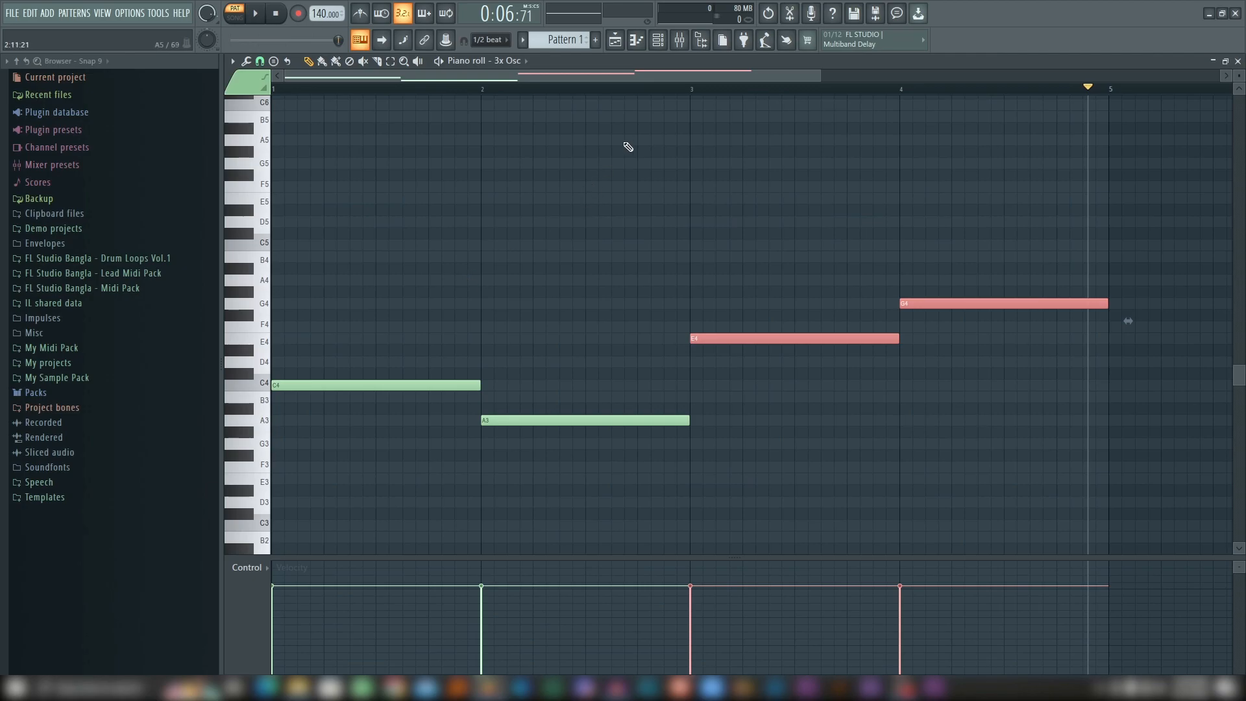
Route the 3x Osc channel to mixer Insert 1 and load Fruity WaveShaper in that track's first effect slot
left_click(658, 40)
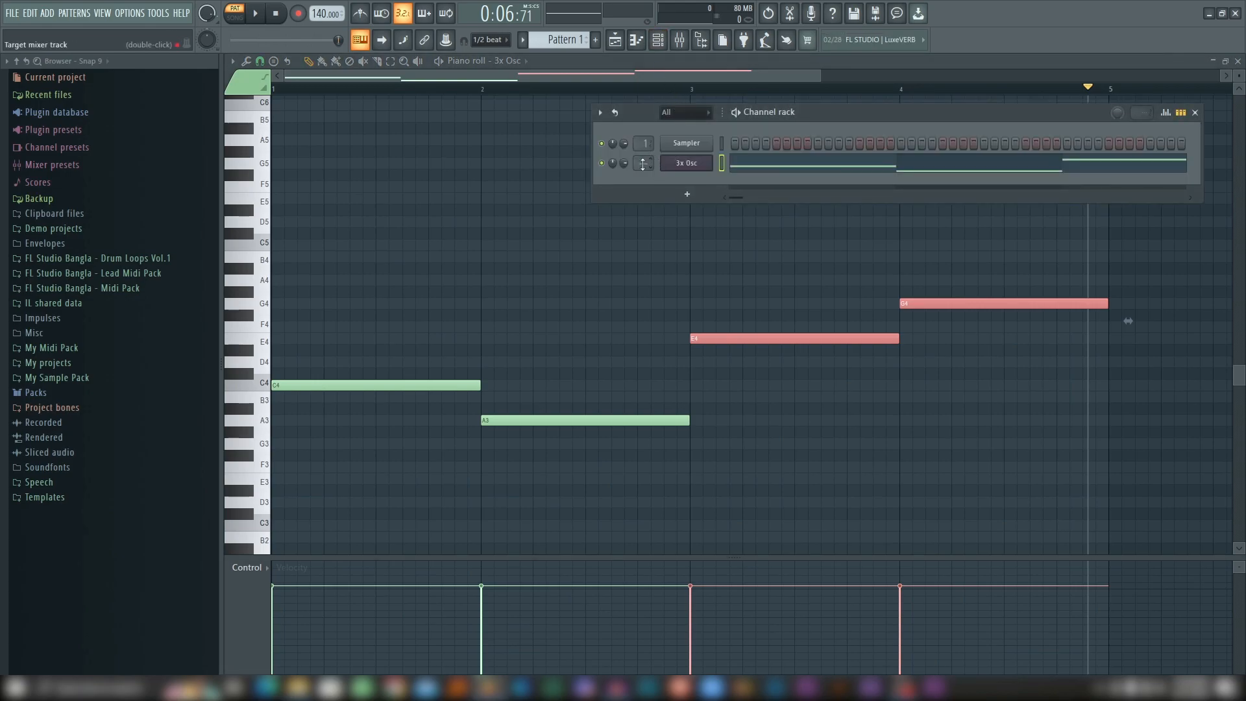
left_click_drag(642, 164, 643, 163)
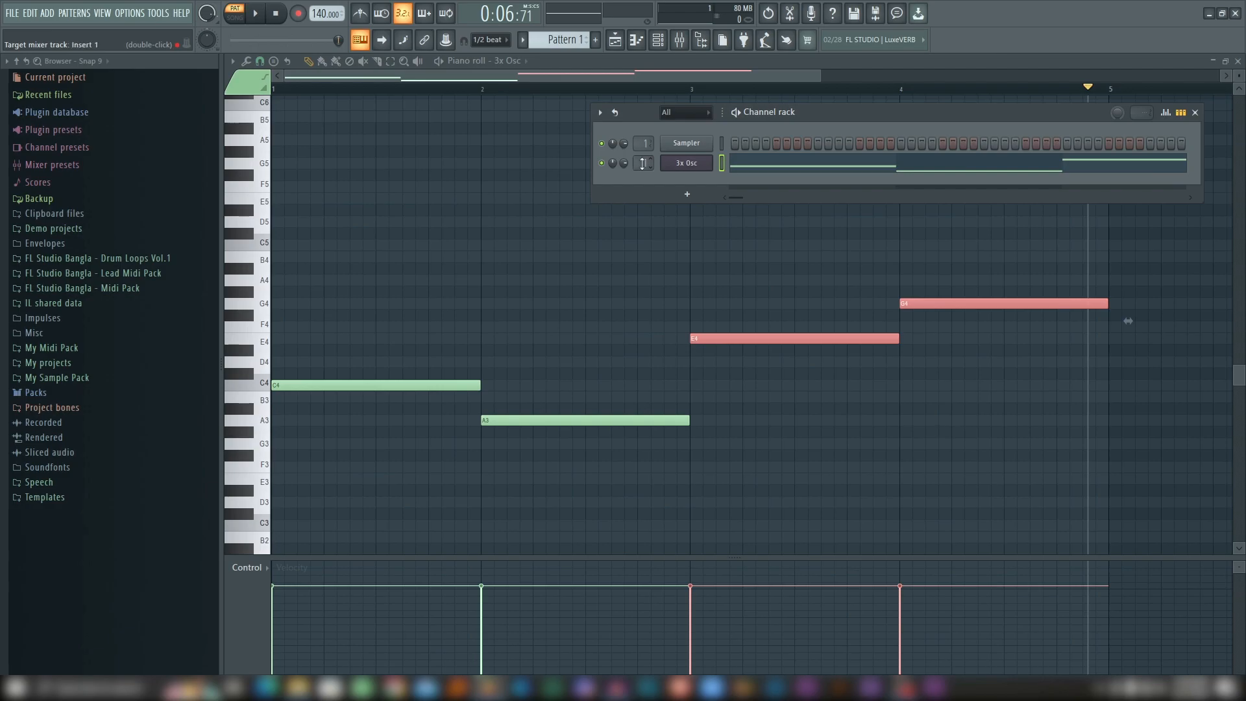
left_click(679, 41)
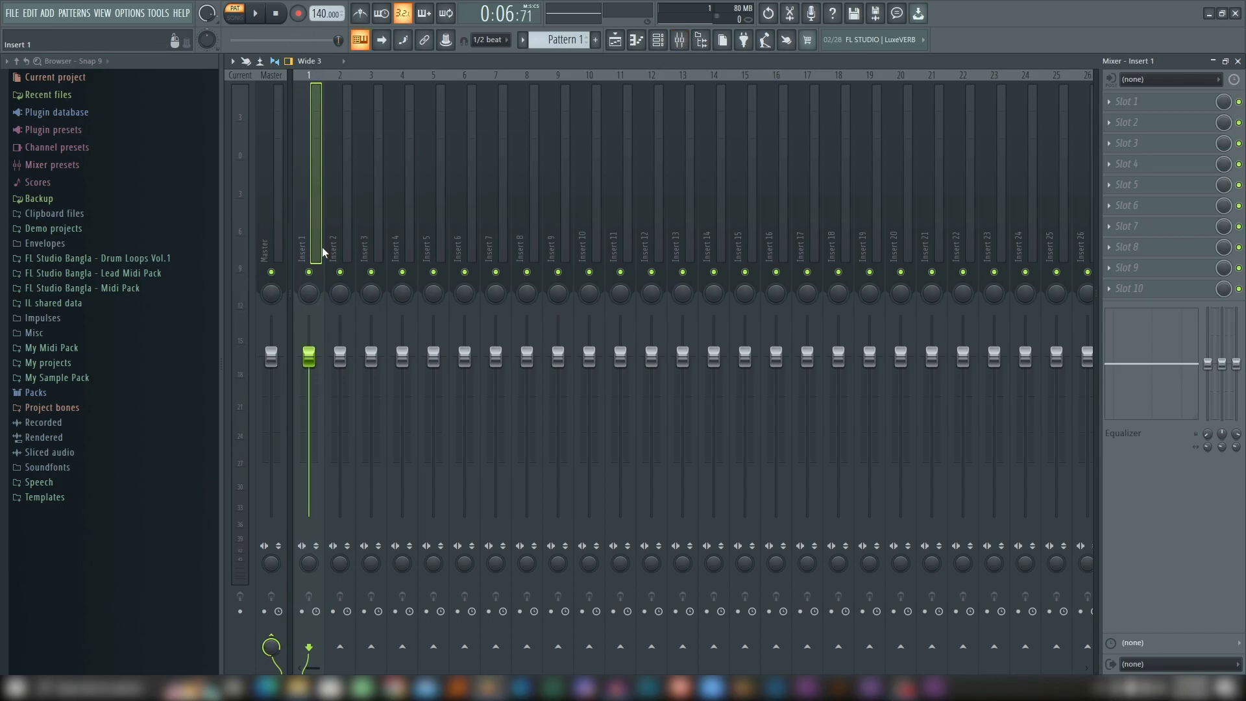
left_click(1111, 103)
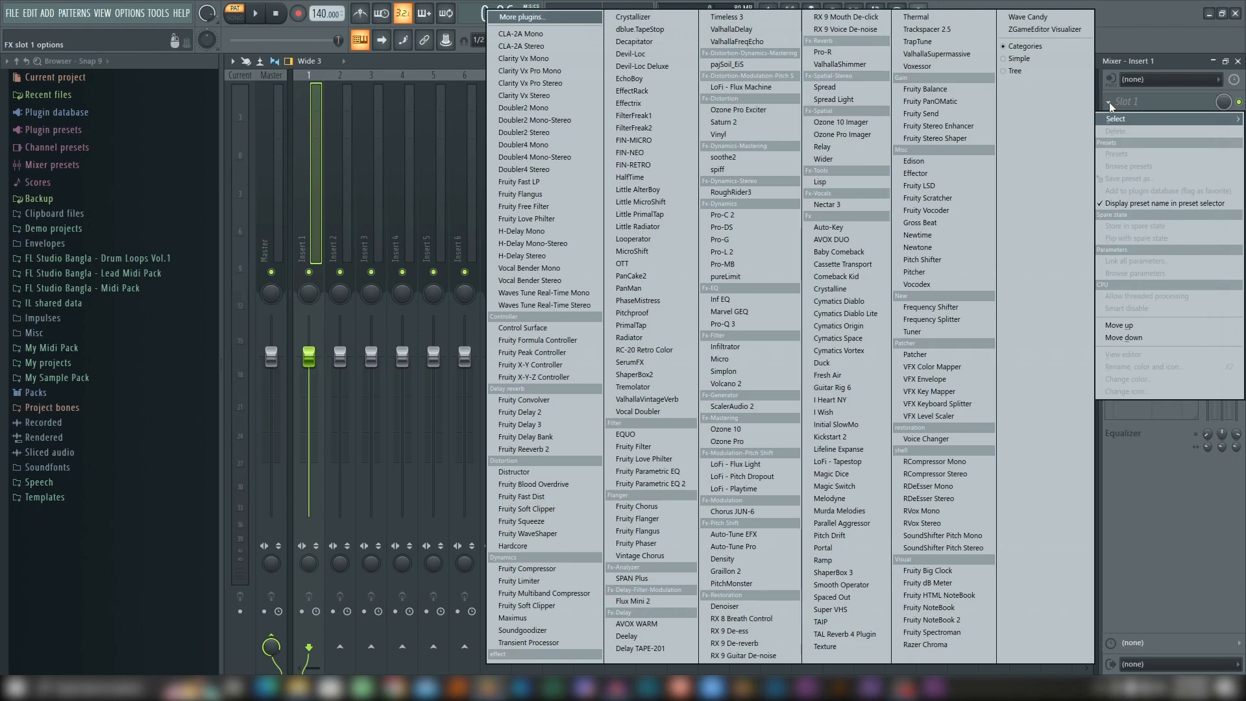
left_click(562, 531)
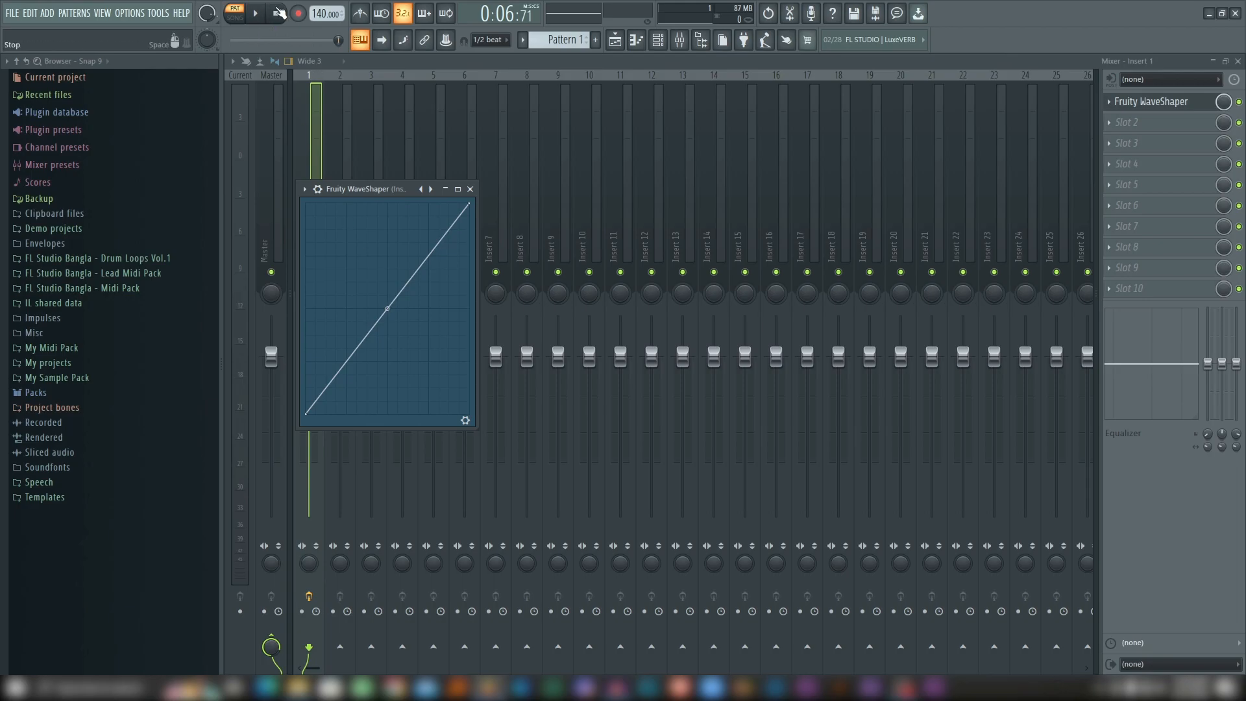
Bend the Fruity WaveShaper curve moderately upward at its midpoint while the pattern plays, and stop playback
left_click(279, 13)
key("space")
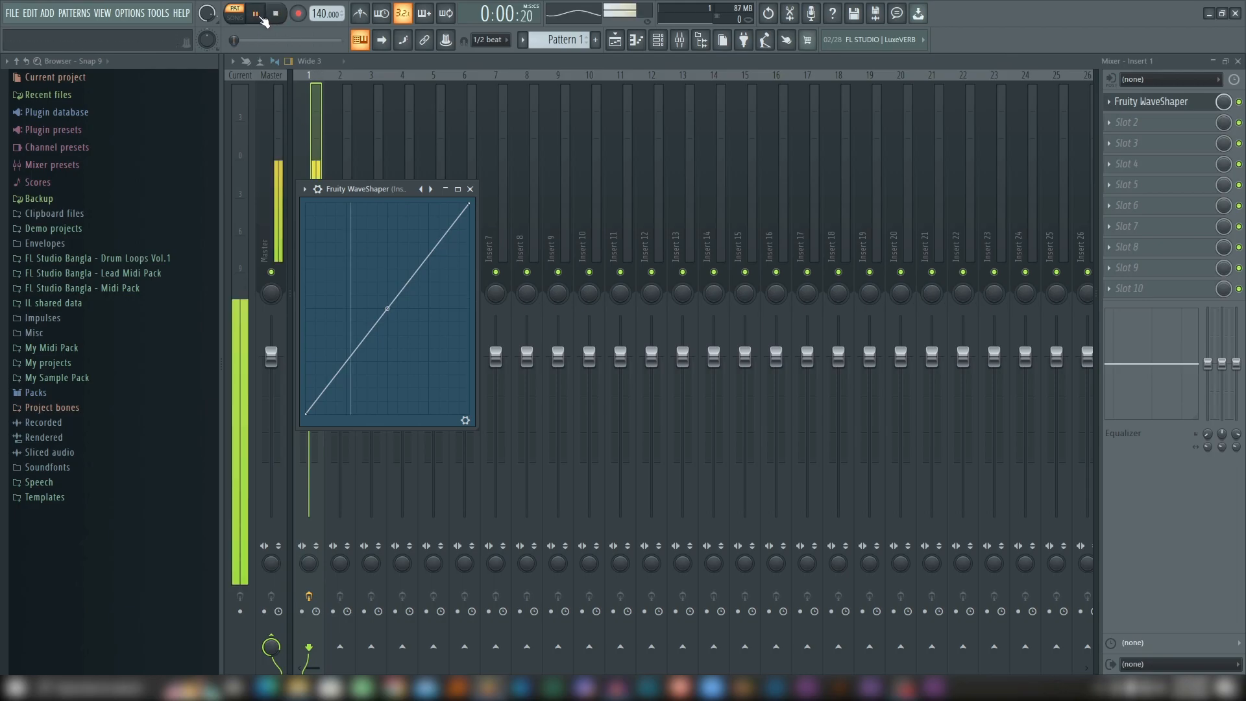
left_click_drag(388, 308, 388, 268)
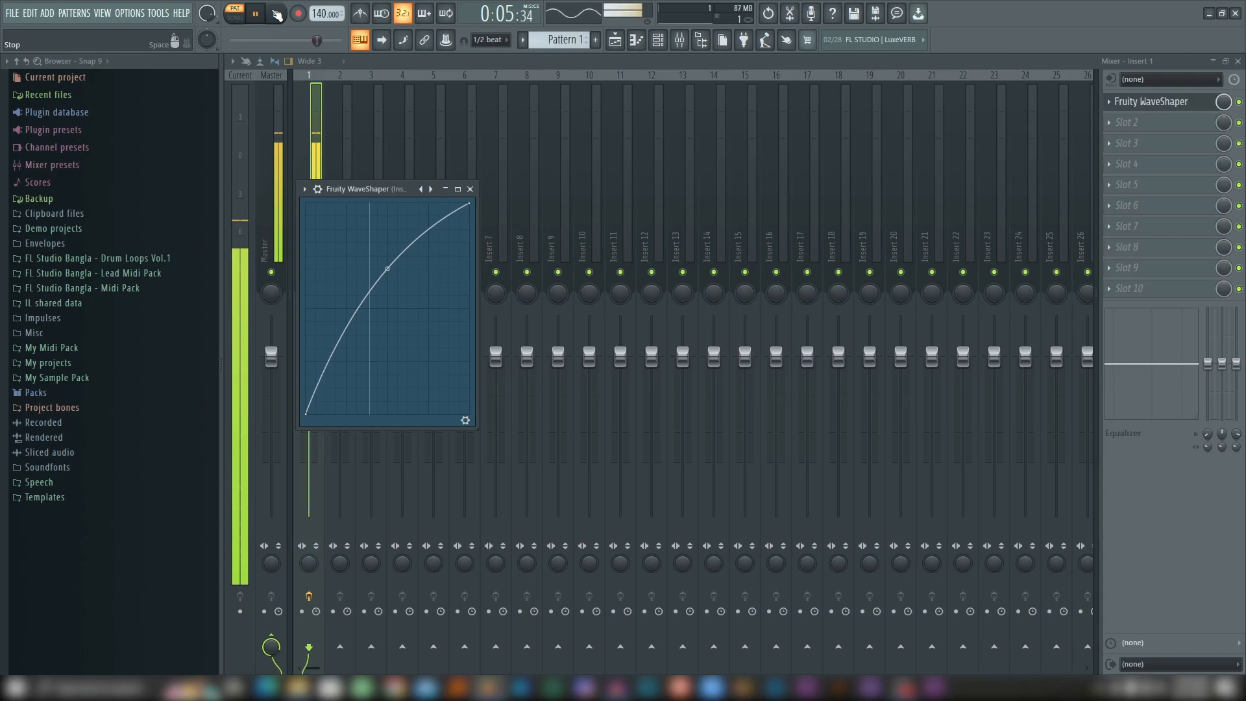
left_click(277, 14)
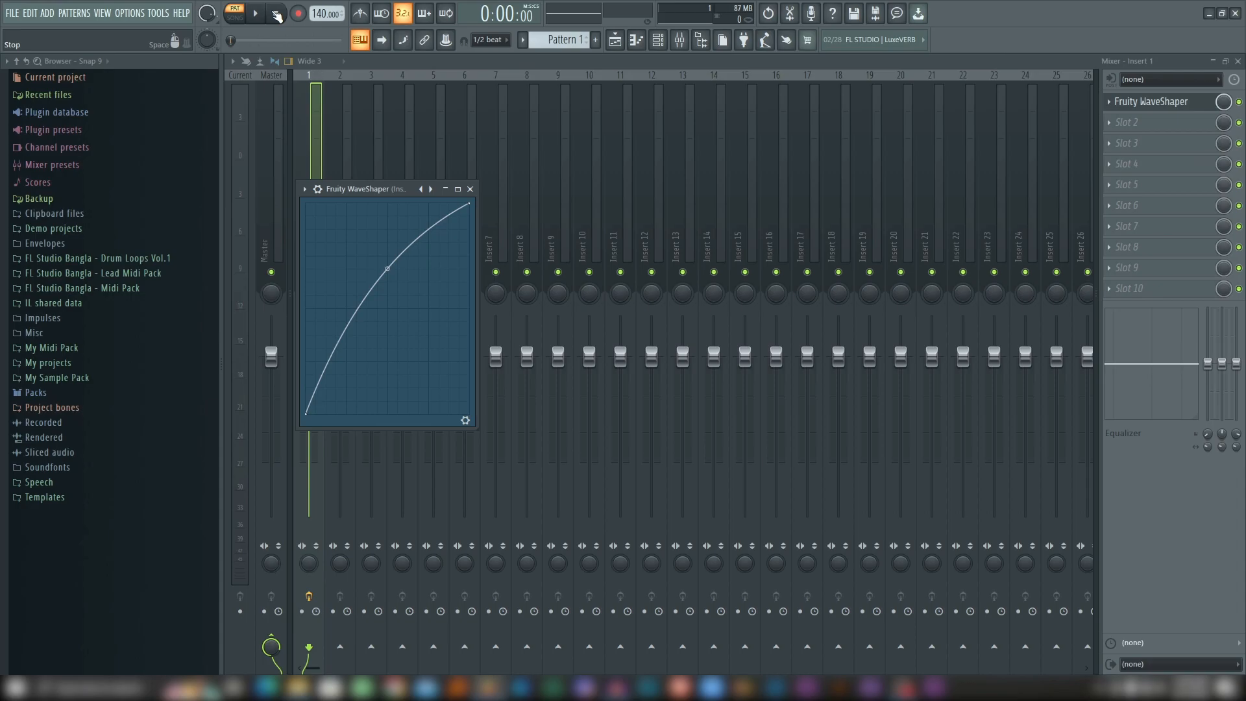
Play the pattern, push the WaveShaper curve's tension to 100% and bring it back to a moderate upward bend
key("space")
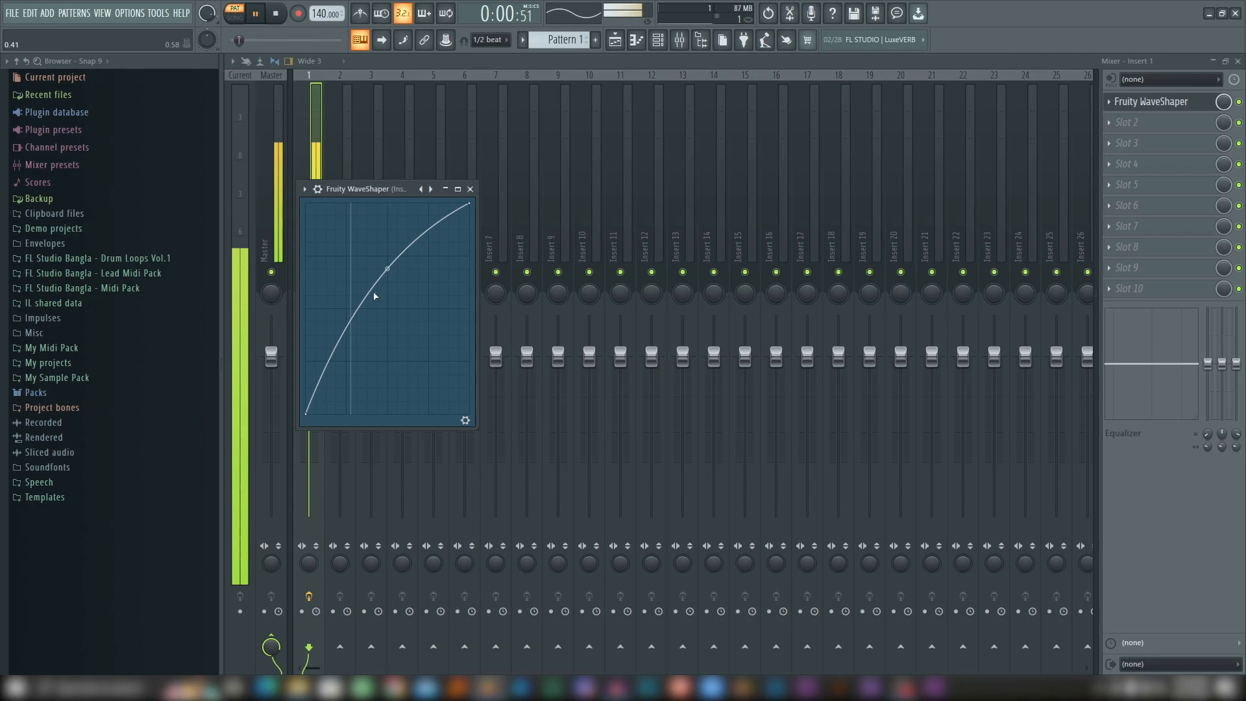
left_click_drag(387, 268, 387, 204)
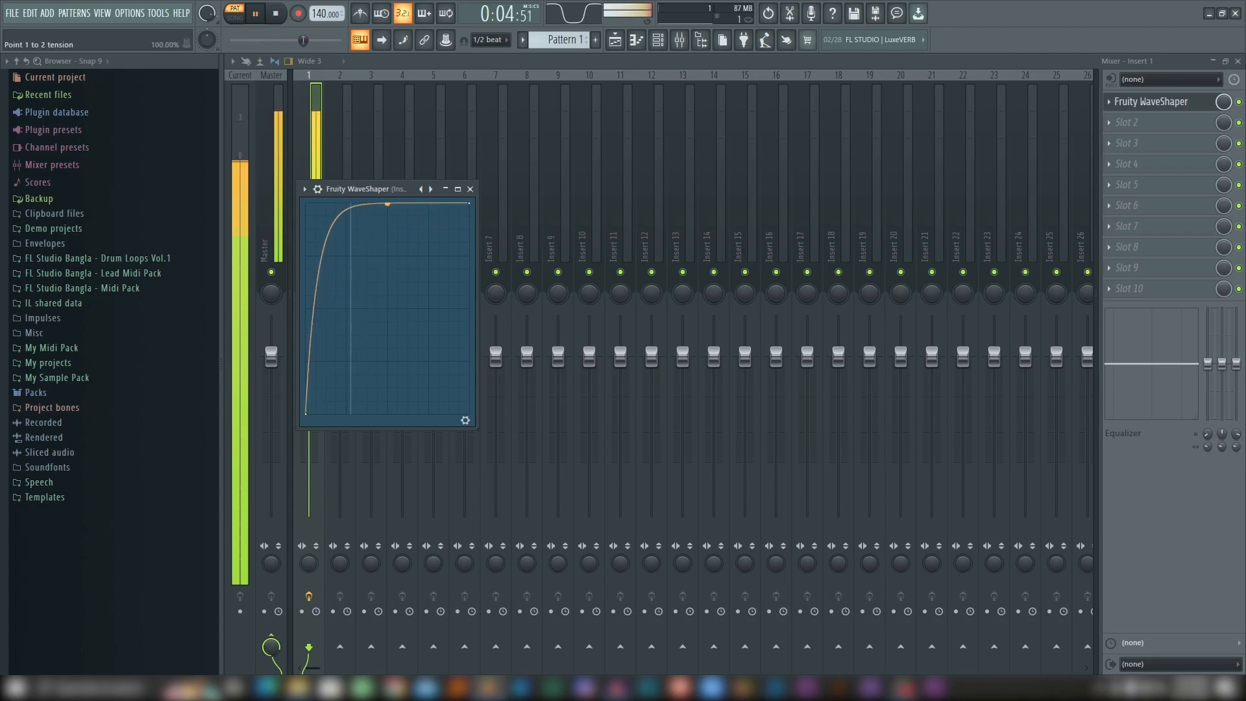
left_click_drag(387, 204, 388, 265)
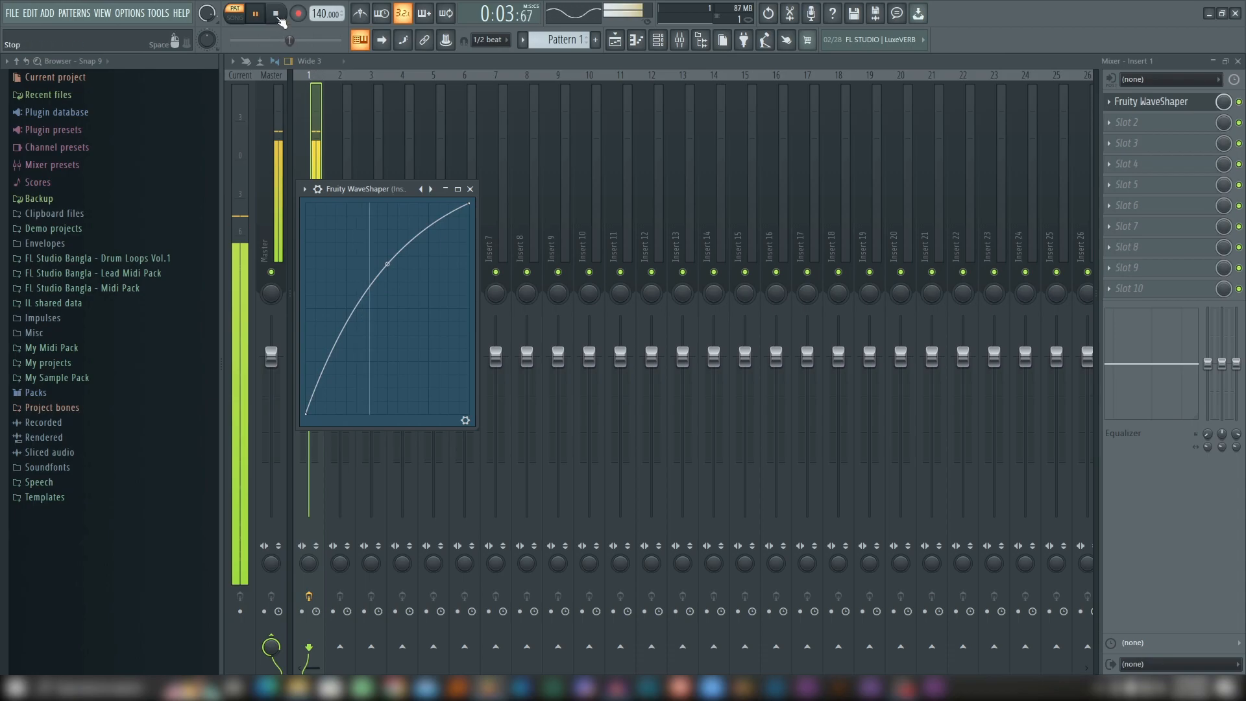
left_click(277, 15)
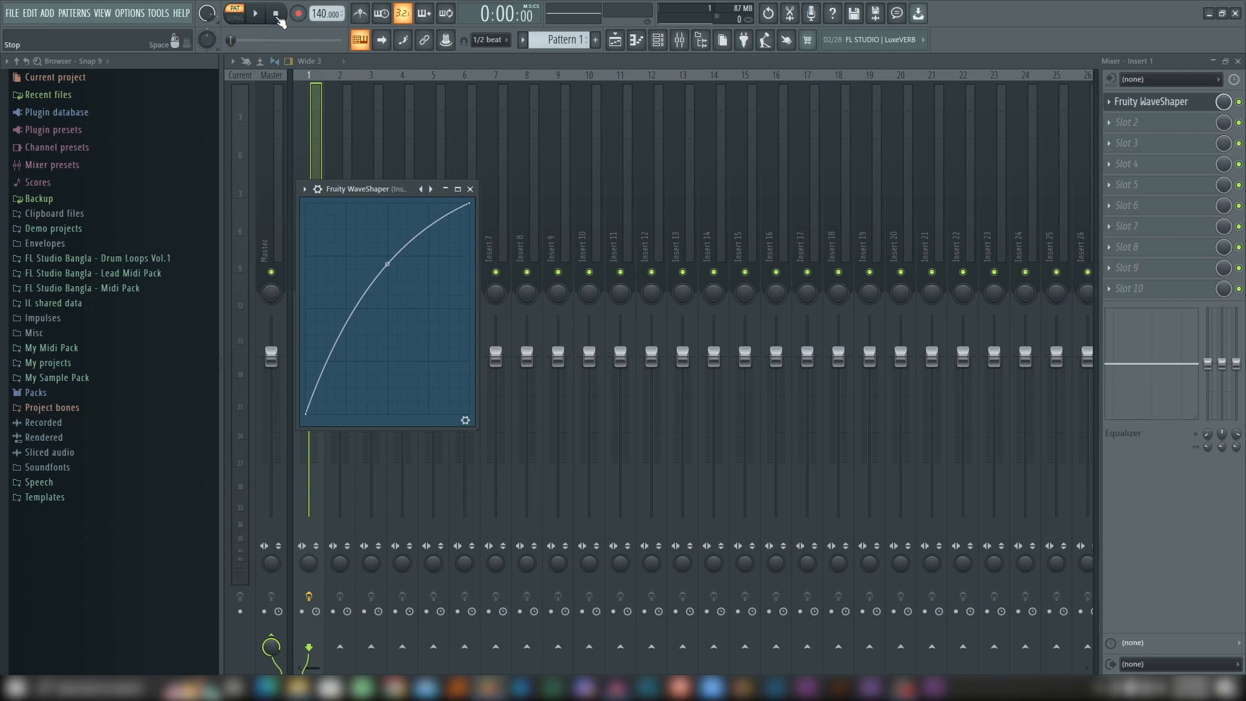
Play the pattern and toggle the Fruity WaveShaper slot to compare the bass with and without the distortion
key("space")
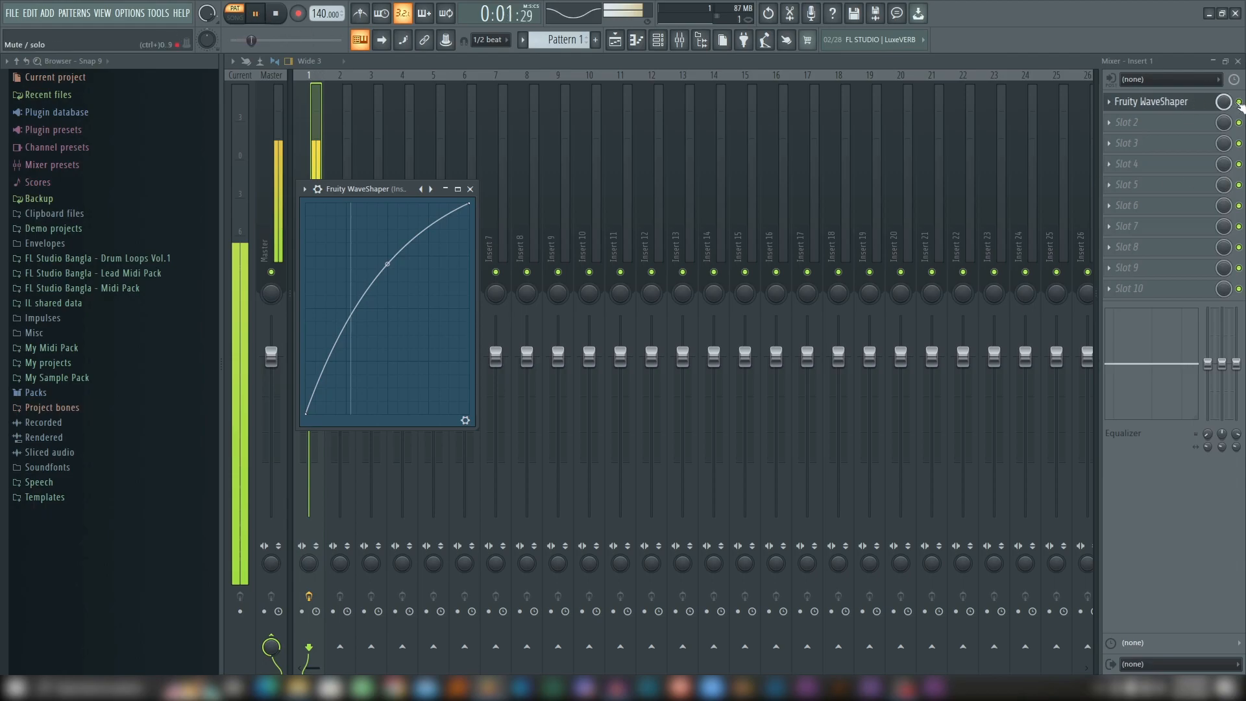
left_click(1239, 102)
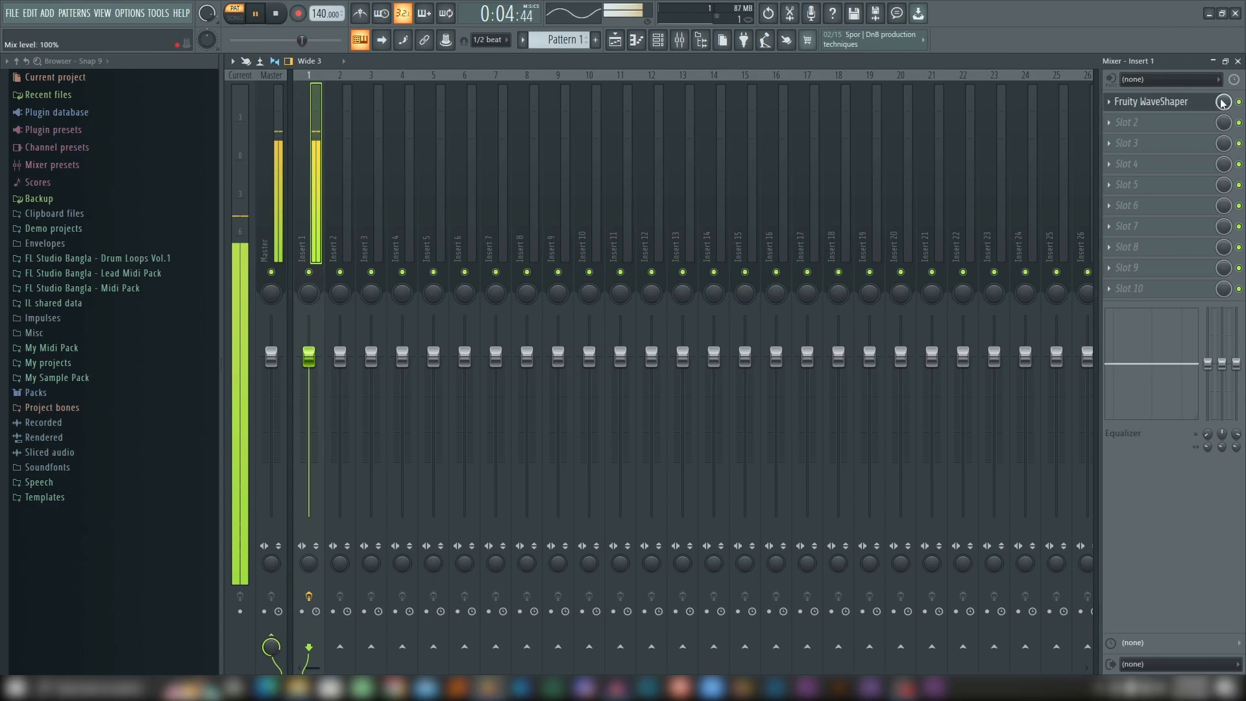
left_click(256, 12)
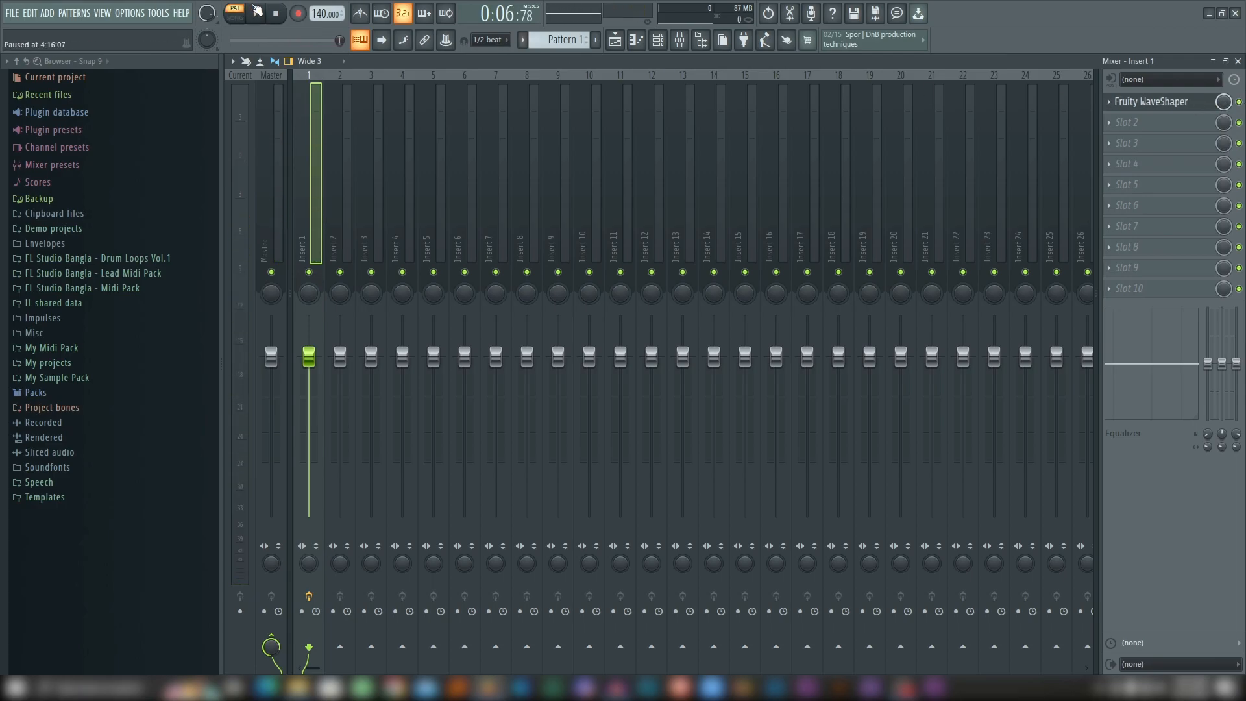